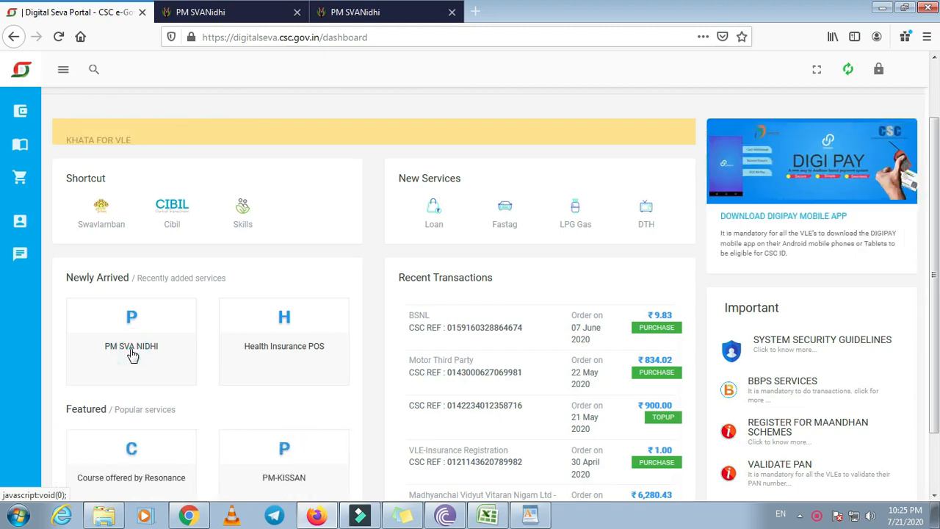
Open the PM SVA NIDHI service from Newly Arrived and launch its loan application page
click(133, 354)
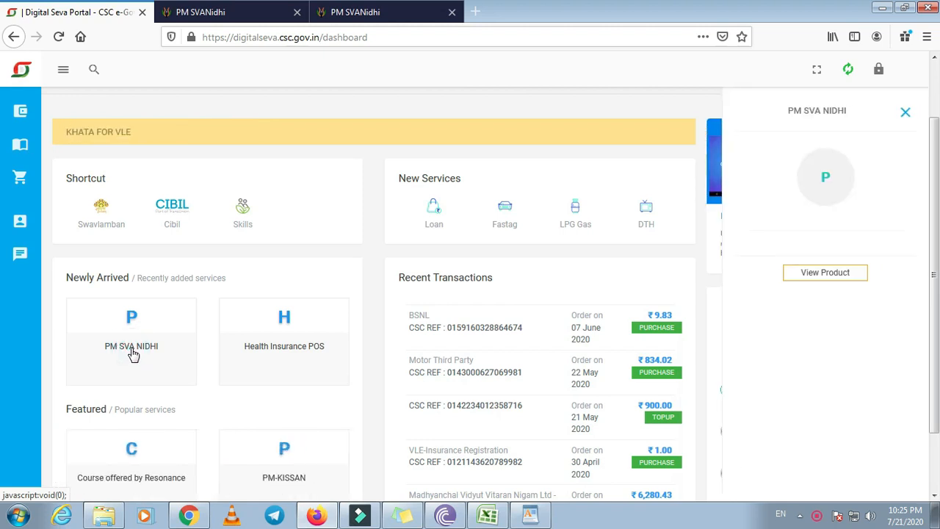
click(827, 273)
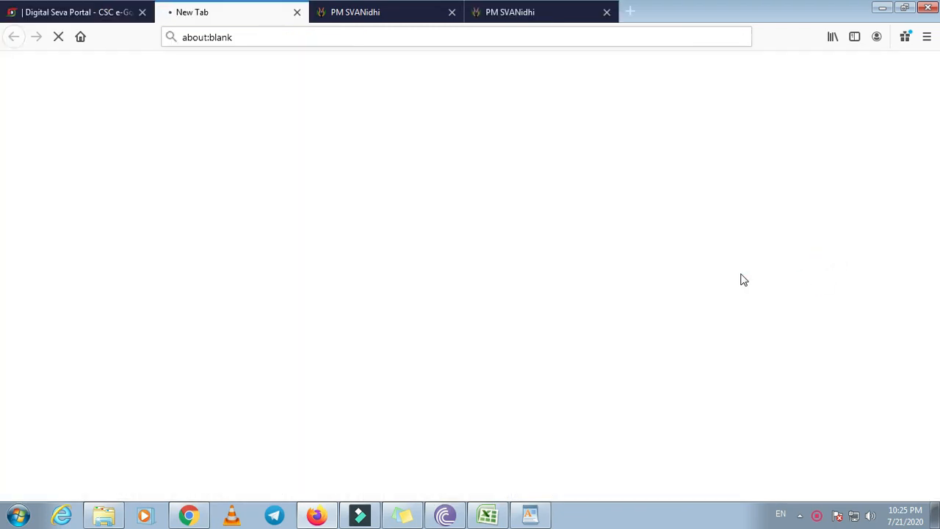
click(105, 15)
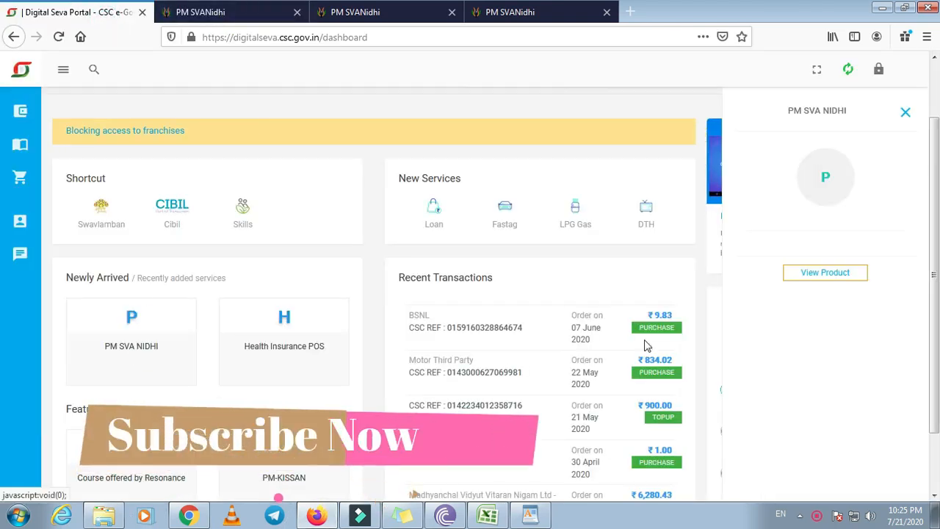
click(824, 279)
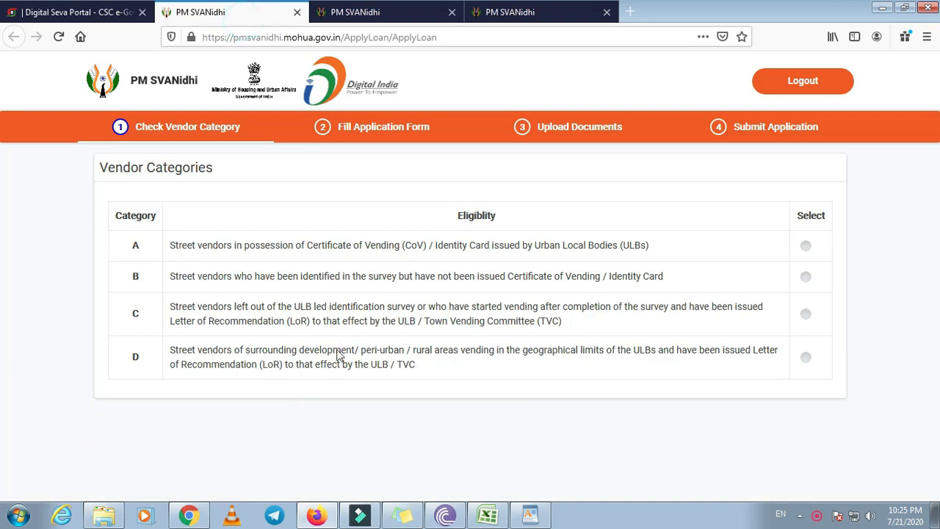
click(509, 13)
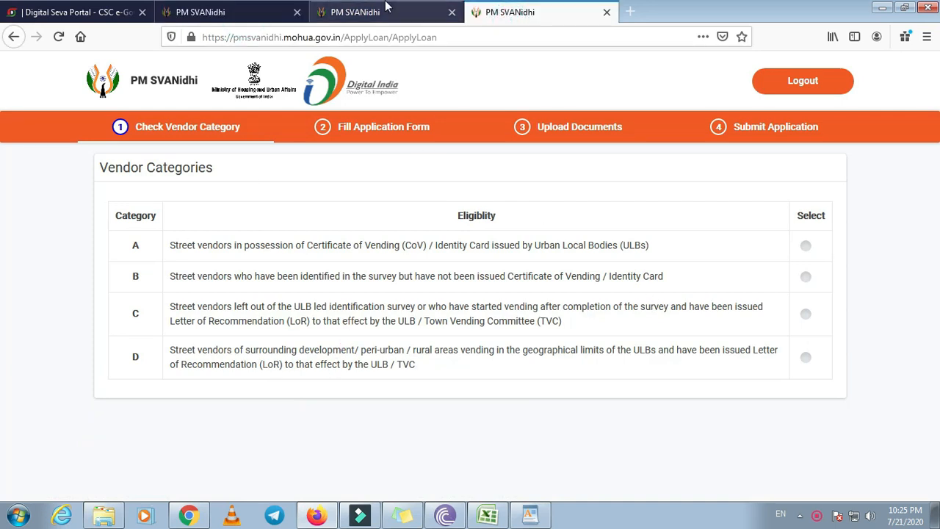
click(384, 14)
click(645, 283)
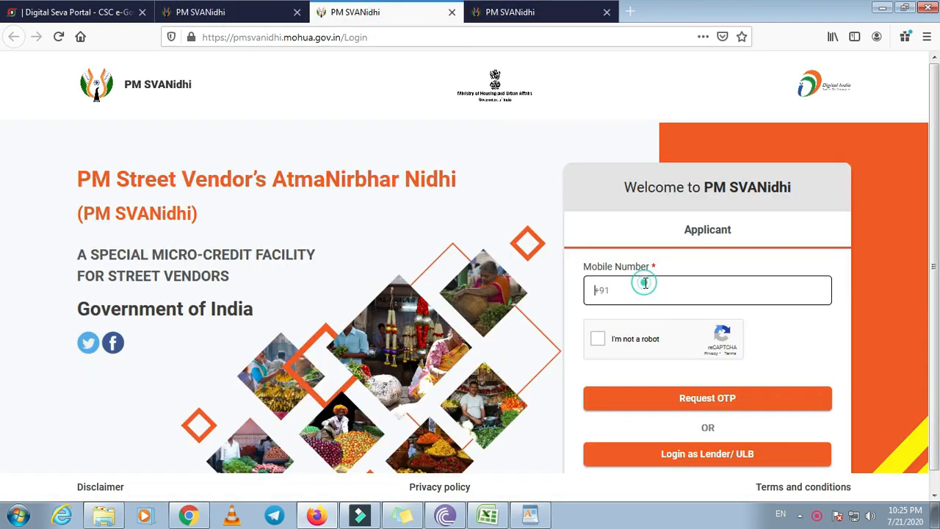
click(598, 339)
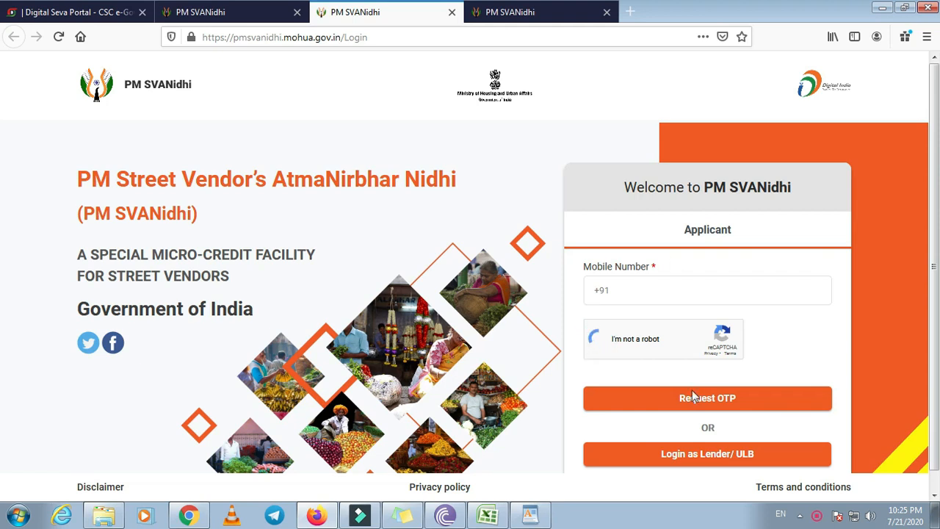
click(197, 12)
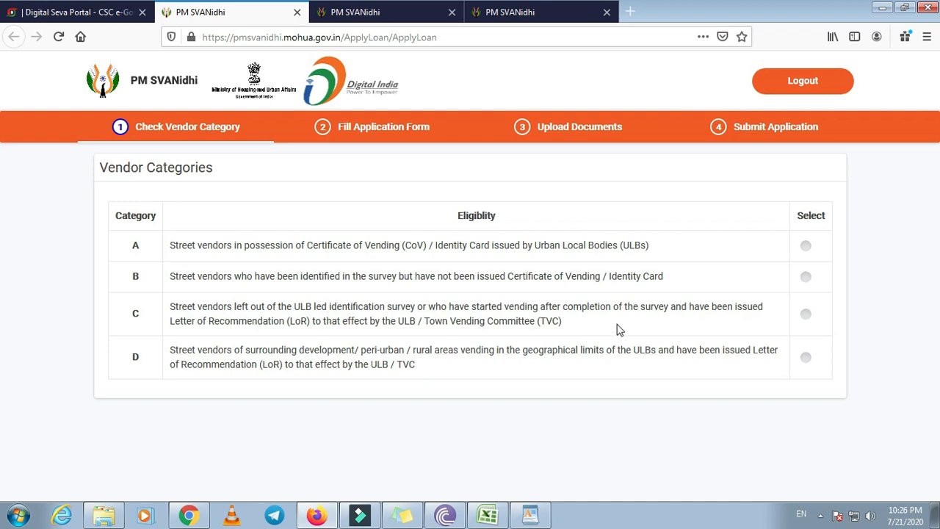
Settle on vendor category A and open the 'Don't have SRN? Find here' survey search
click(806, 314)
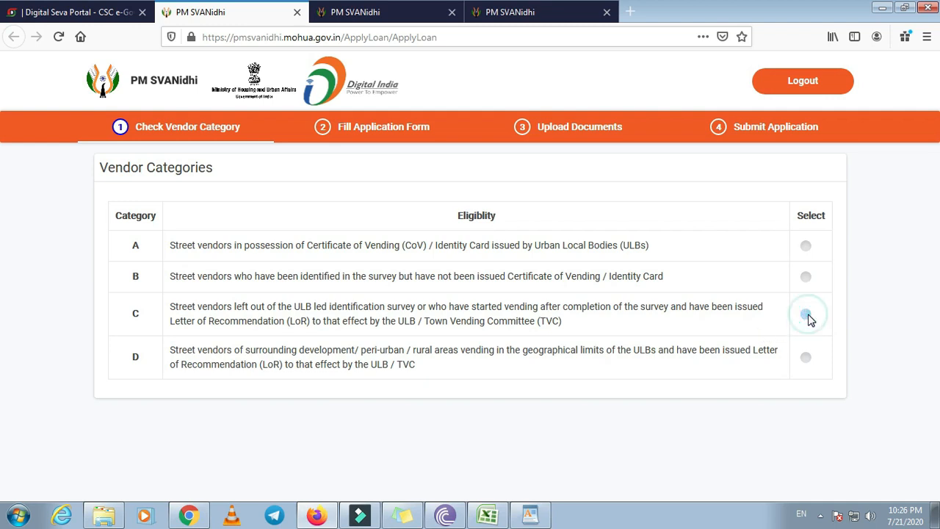
scroll(617, 380, down, 1)
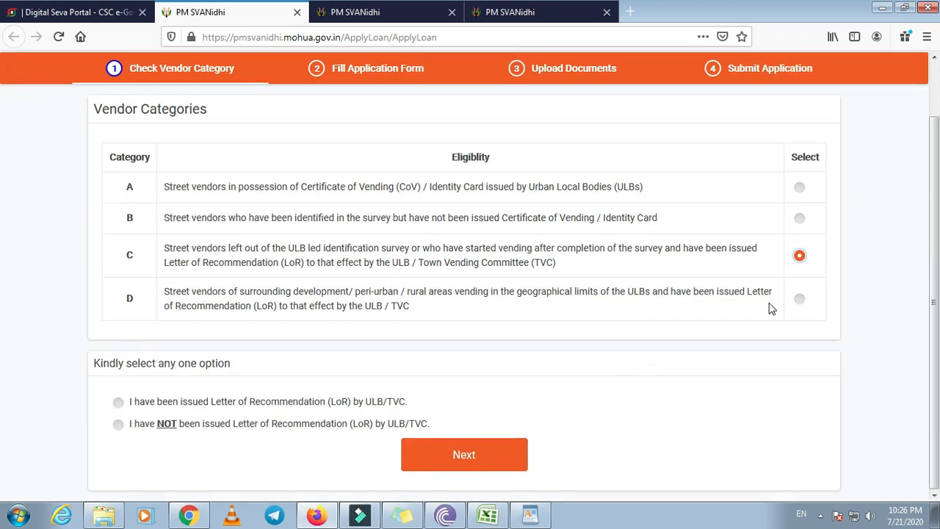
click(798, 188)
scroll(624, 378, down, 1)
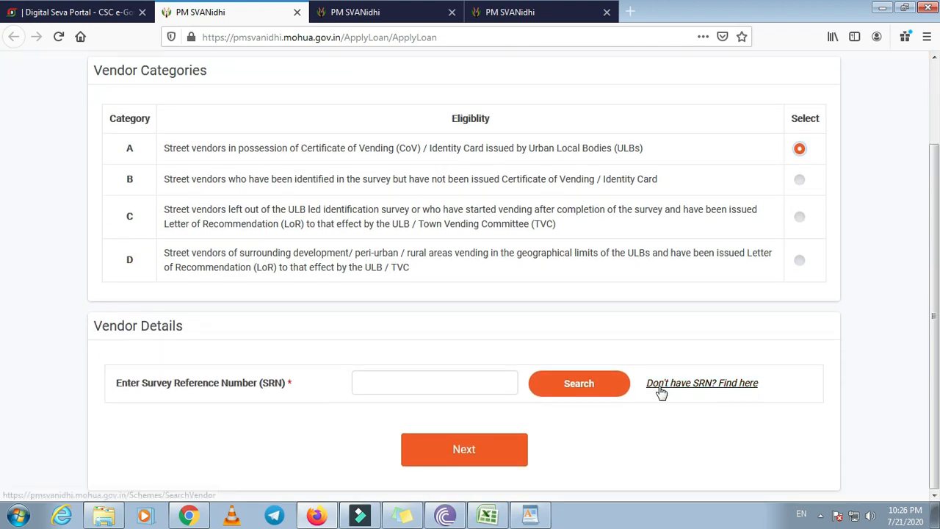
click(725, 392)
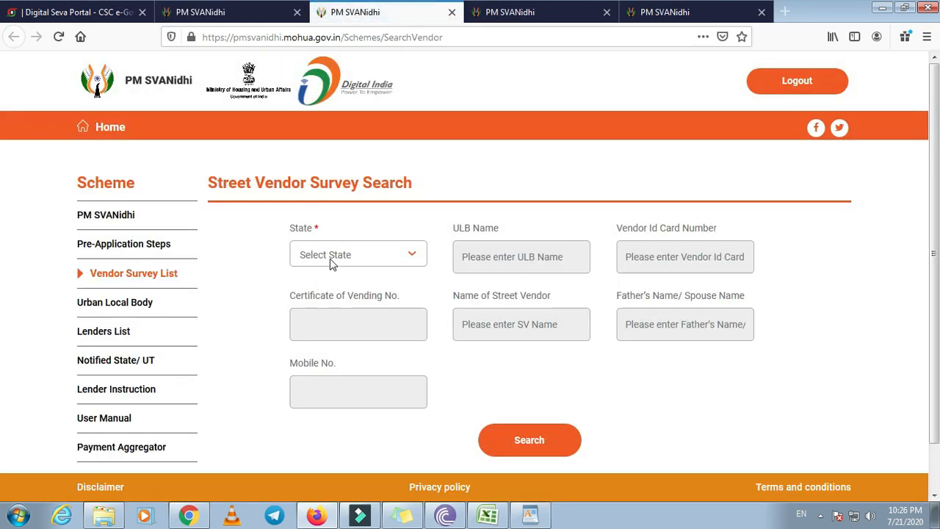
Go through the survey search fields, then return to the application and select category C
click(330, 263)
click(503, 262)
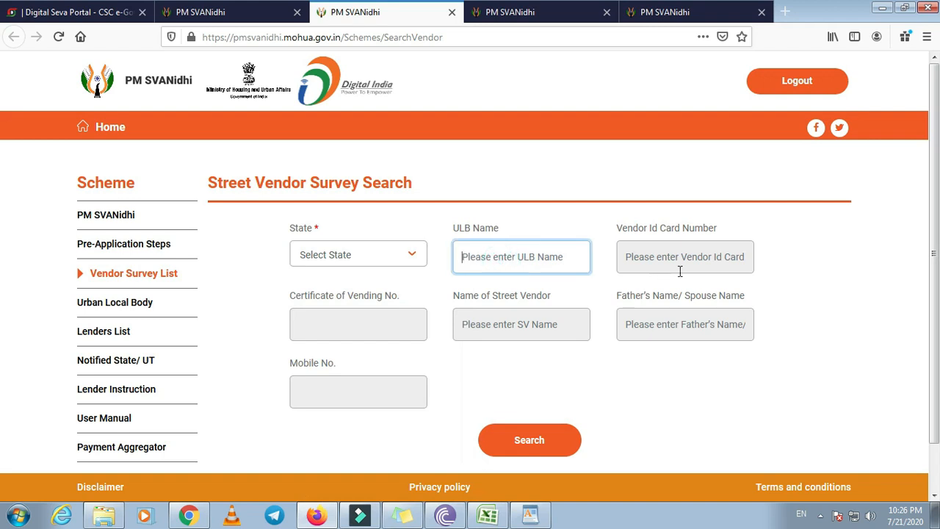
click(678, 259)
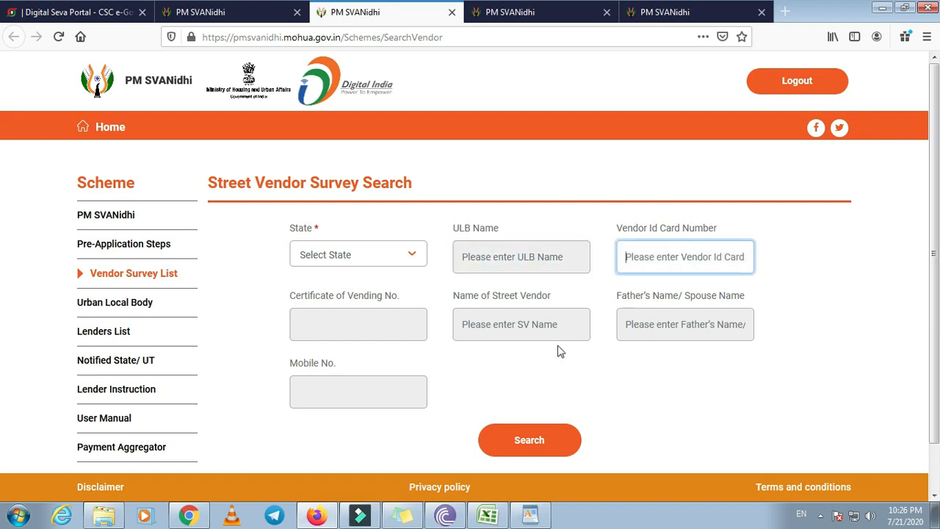
click(356, 326)
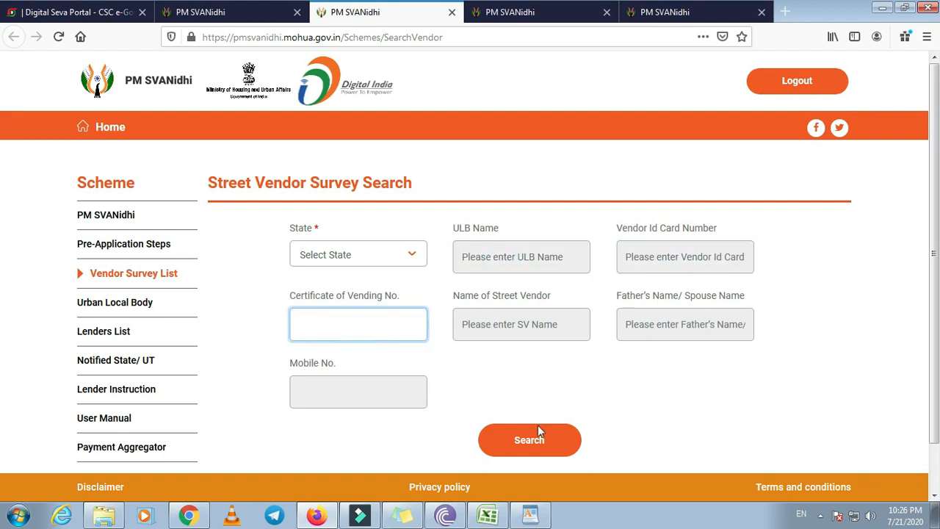
click(210, 12)
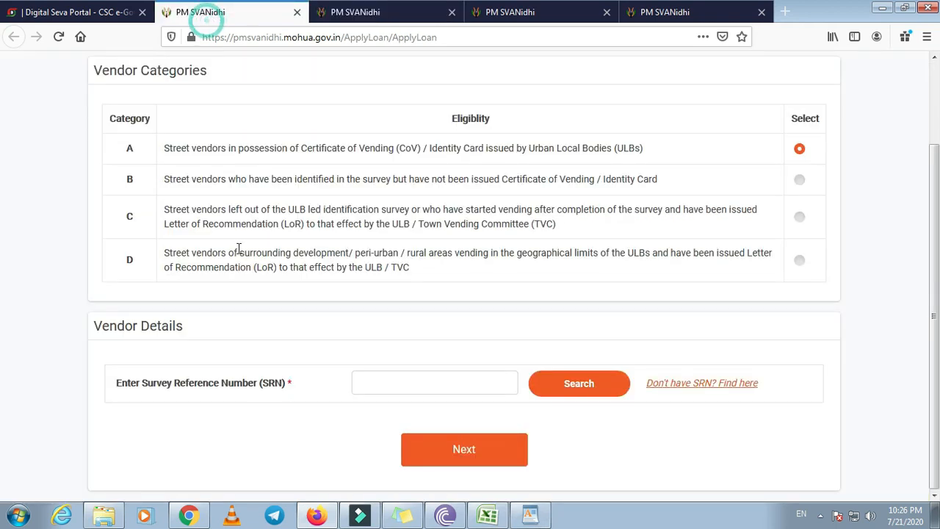
click(800, 219)
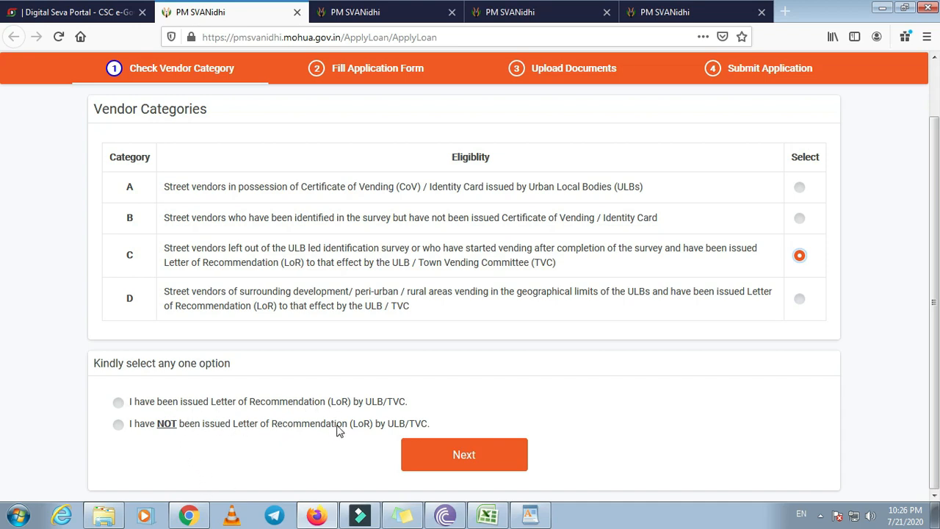
Choose 'I have NOT been issued LoR', tick an eligibility condition, and continue to the form
click(119, 424)
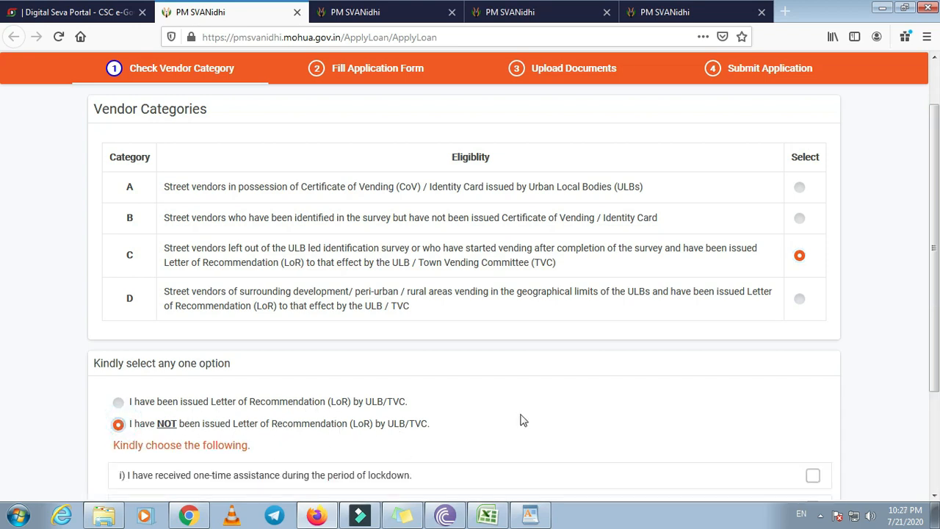
scroll(516, 418, down, 2)
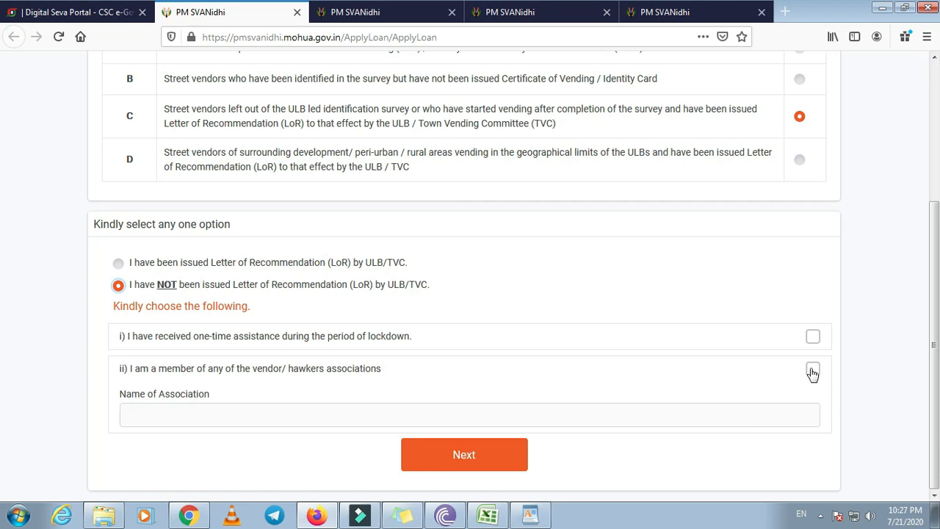
click(813, 336)
click(447, 460)
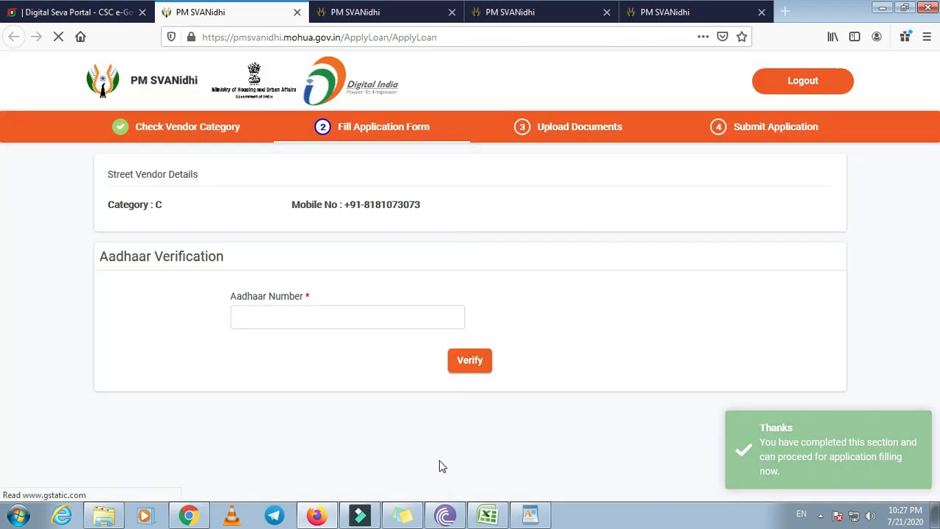
Replace the short entry with the vendor's 12-digit Aadhaar number, pass reCAPTCHA, and request verification
click(343, 314)
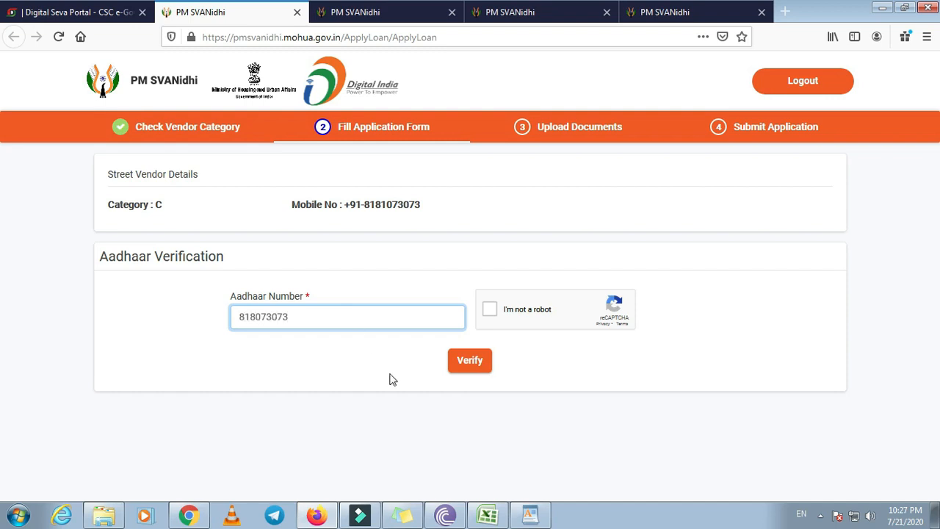
click(489, 309)
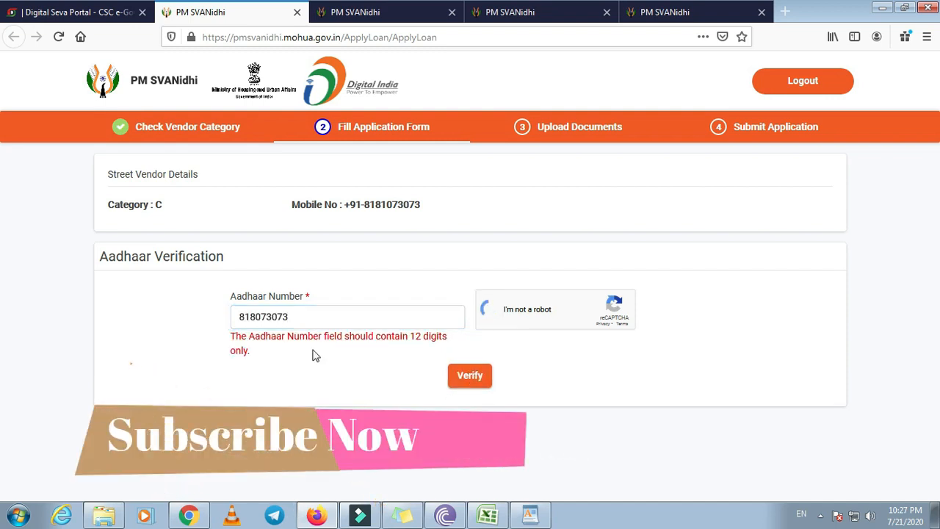
double_click(308, 318)
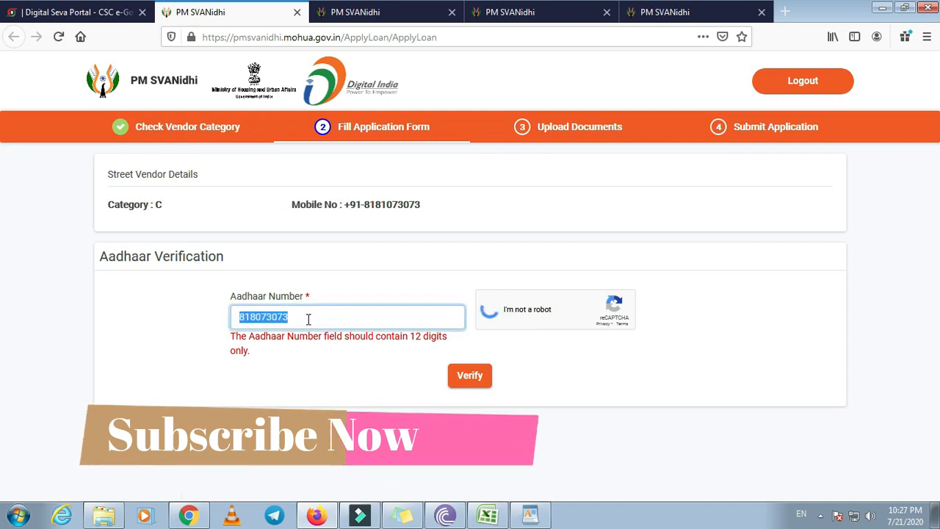
drag(299, 311, 209, 310)
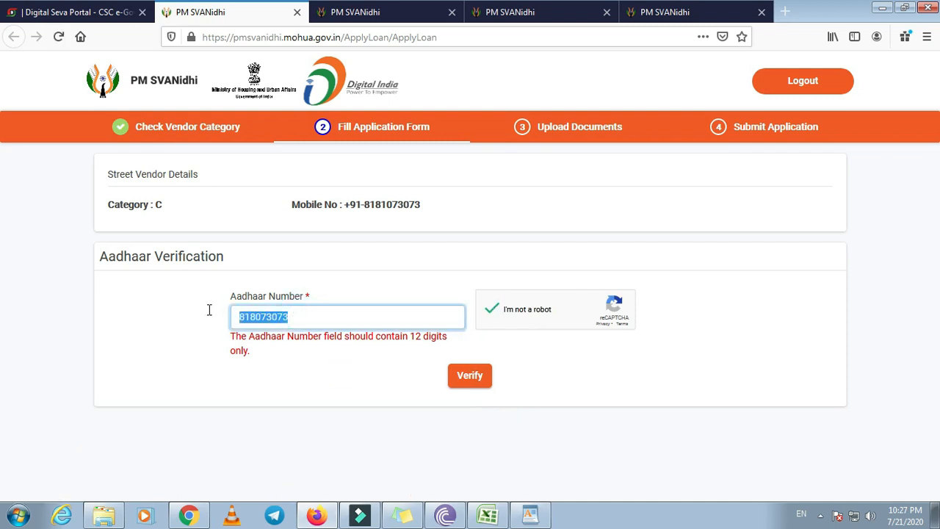
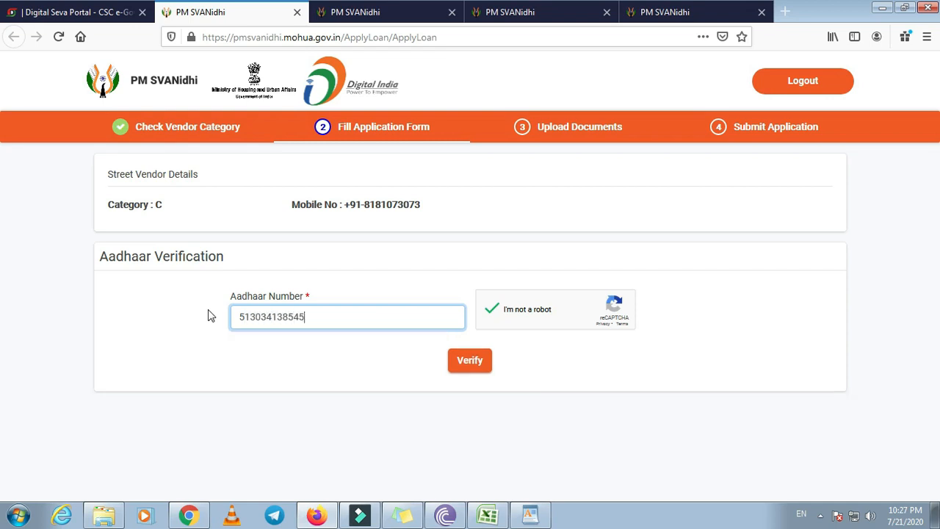
click(479, 361)
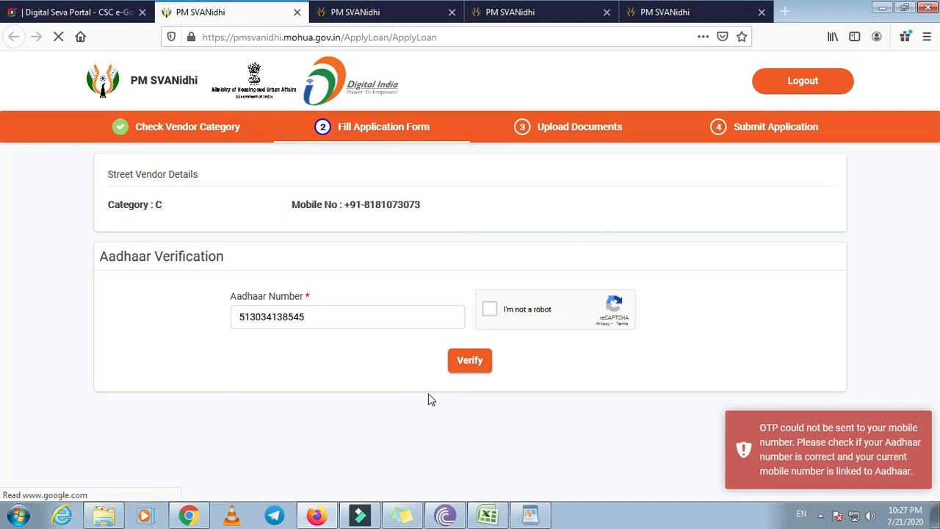
Redo the robot check and answer the crosswalk image challenge
click(489, 309)
click(470, 361)
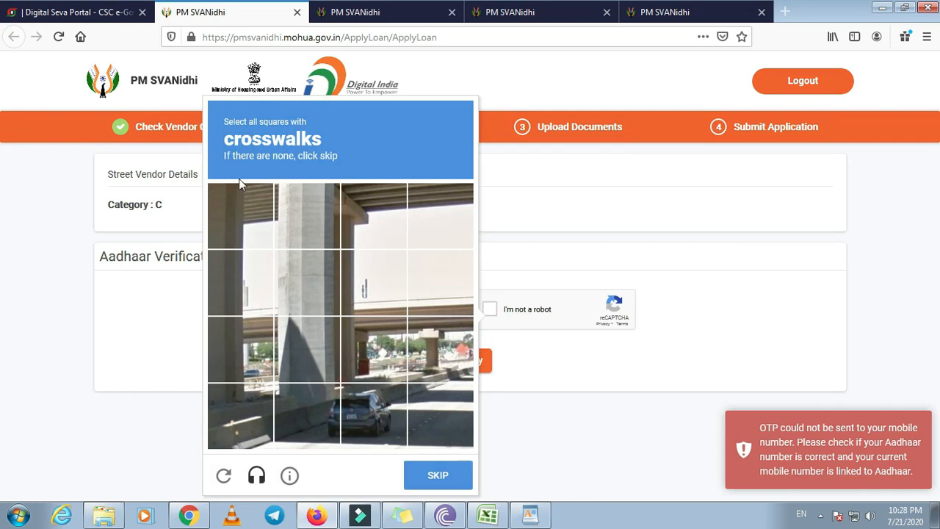
click(243, 420)
click(315, 414)
click(373, 411)
click(439, 405)
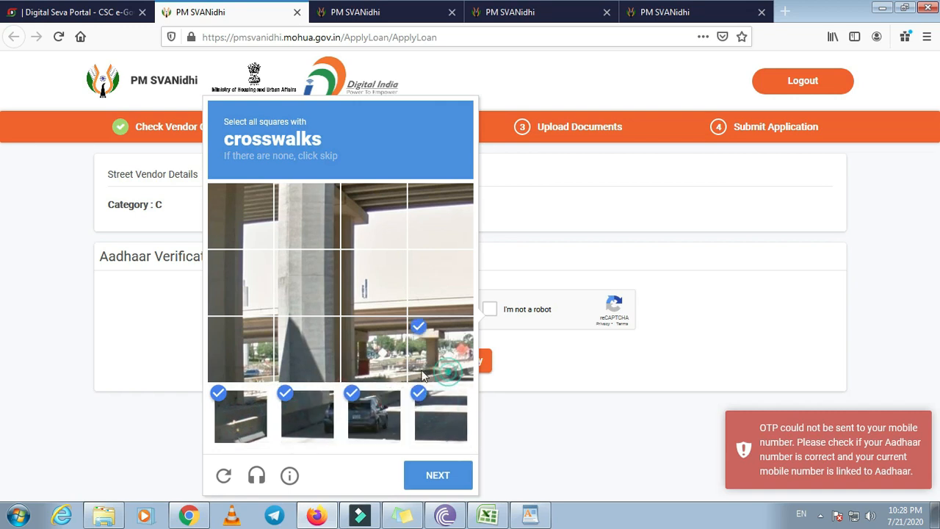
click(440, 351)
click(380, 362)
click(431, 474)
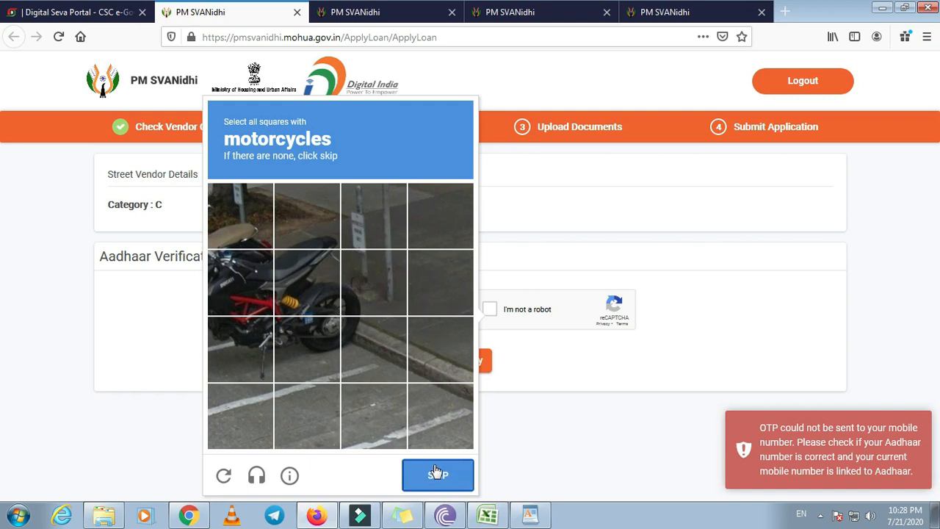
Select all motorcycle squares, submit the challenge, and request the Aadhaar OTP
click(220, 327)
click(304, 351)
click(311, 292)
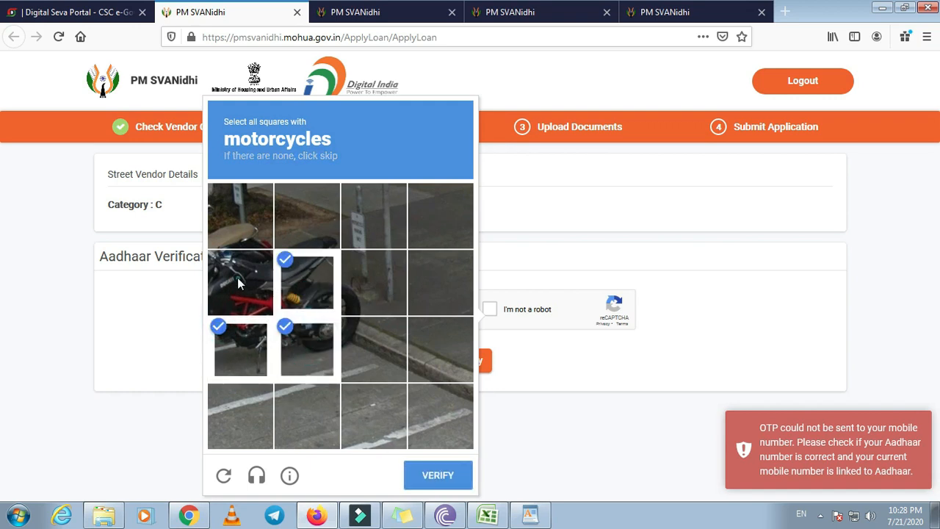
click(237, 278)
click(240, 215)
click(307, 216)
click(367, 289)
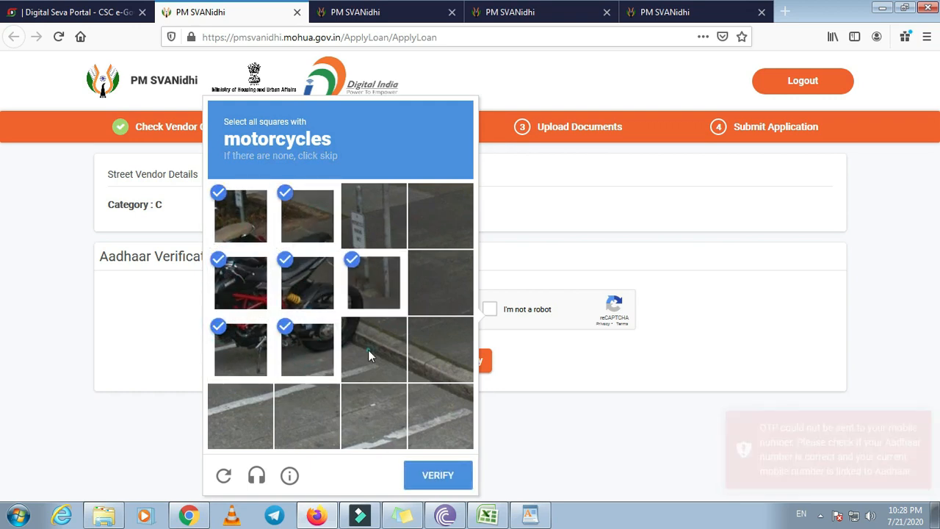
click(368, 349)
click(434, 473)
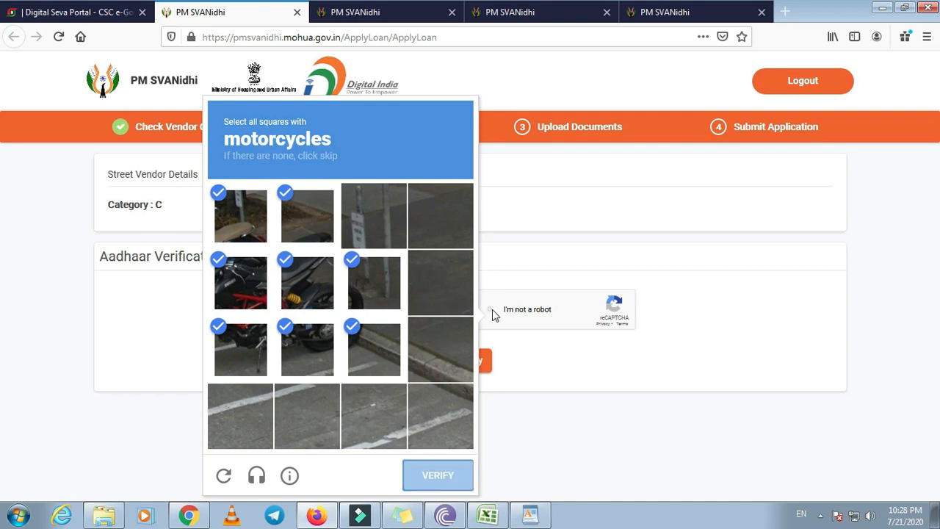
click(474, 360)
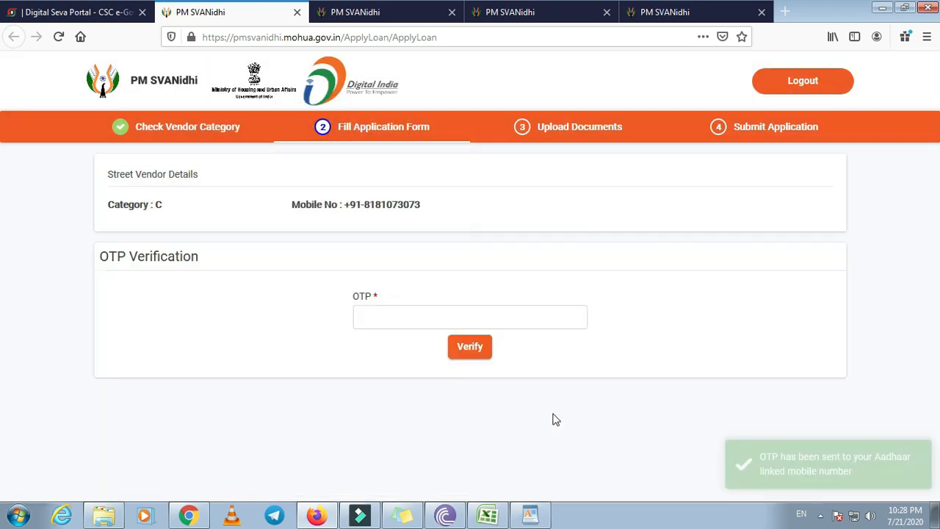
Enter the OTP received on the Aadhaar-linked mobile and verify it
click(492, 317)
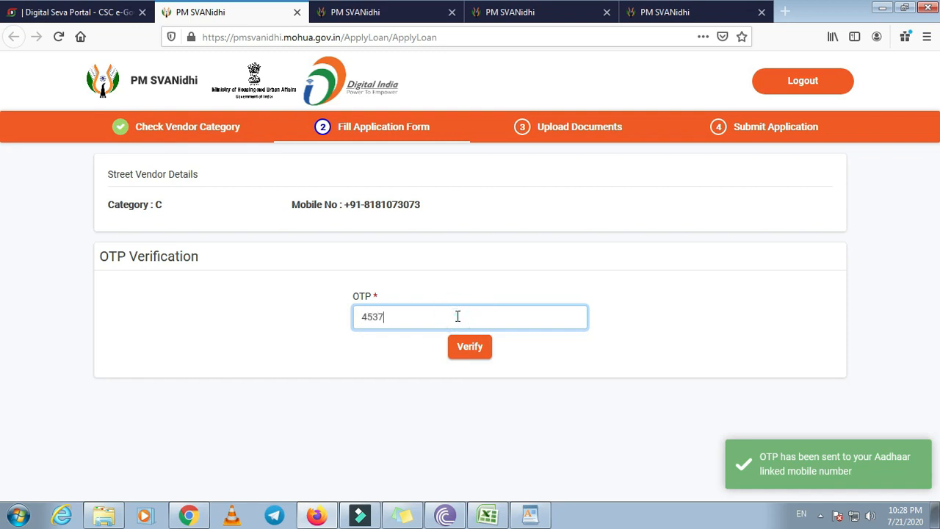
click(464, 345)
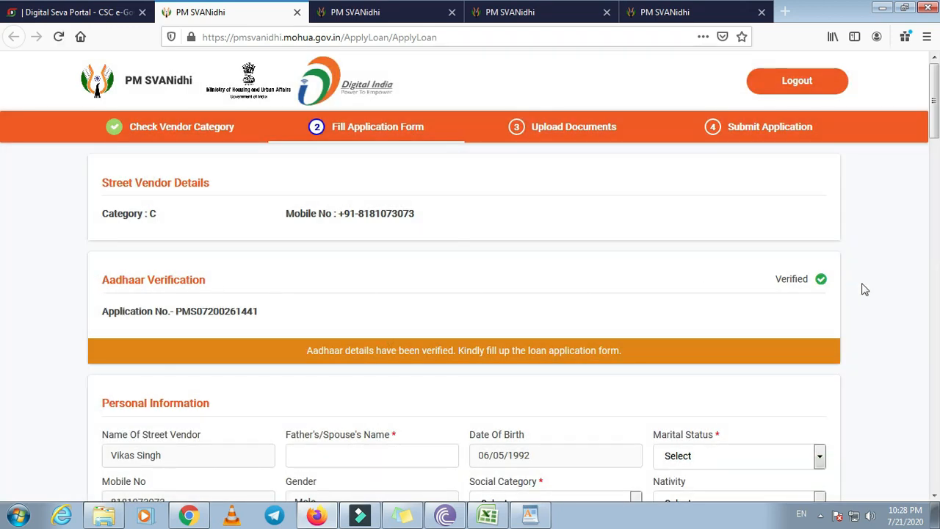
Set Social Category General, Nativity Urban and Marital Status Single
scroll(550, 298, down, 3)
scroll(495, 322, down, 3)
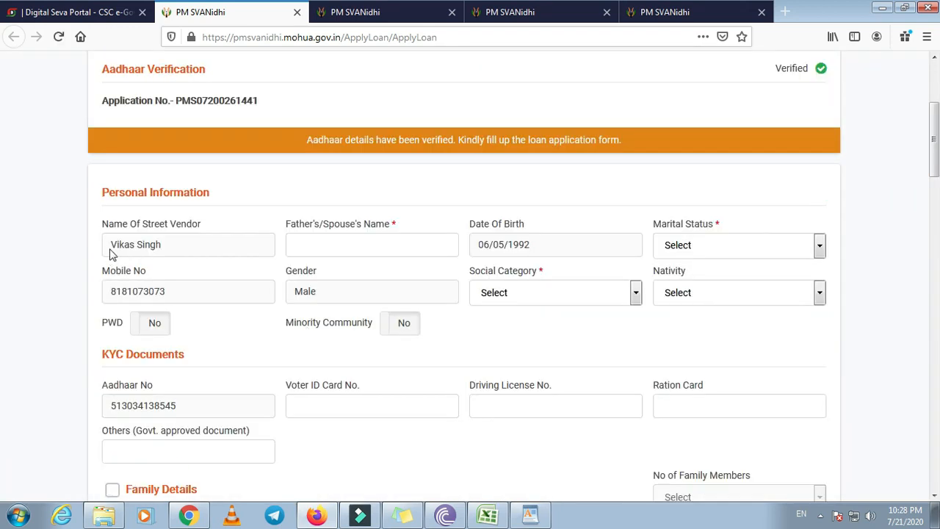
click(325, 244)
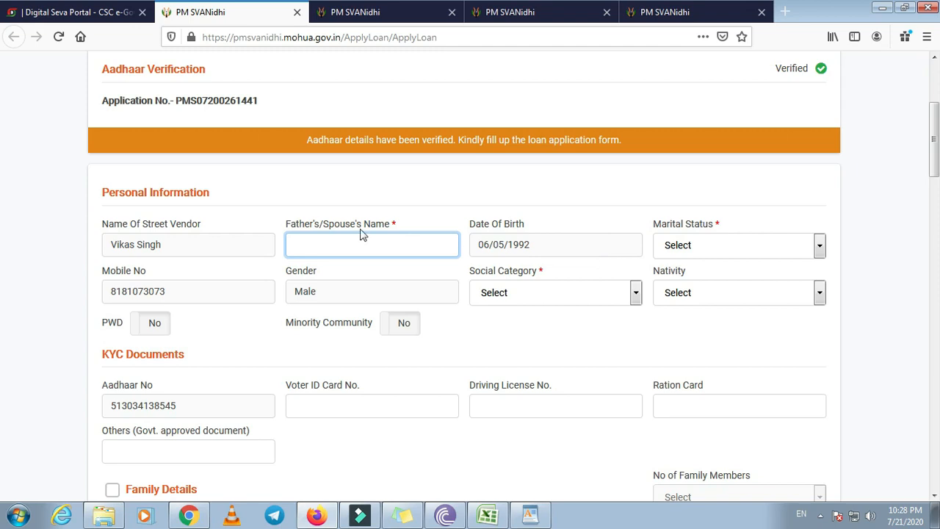
click(562, 297)
click(533, 331)
click(734, 296)
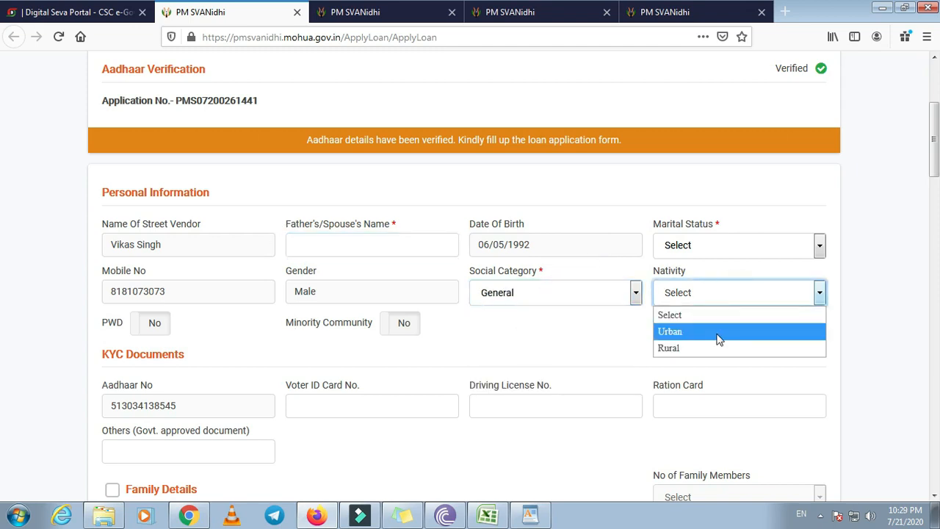
click(718, 338)
click(727, 244)
click(712, 280)
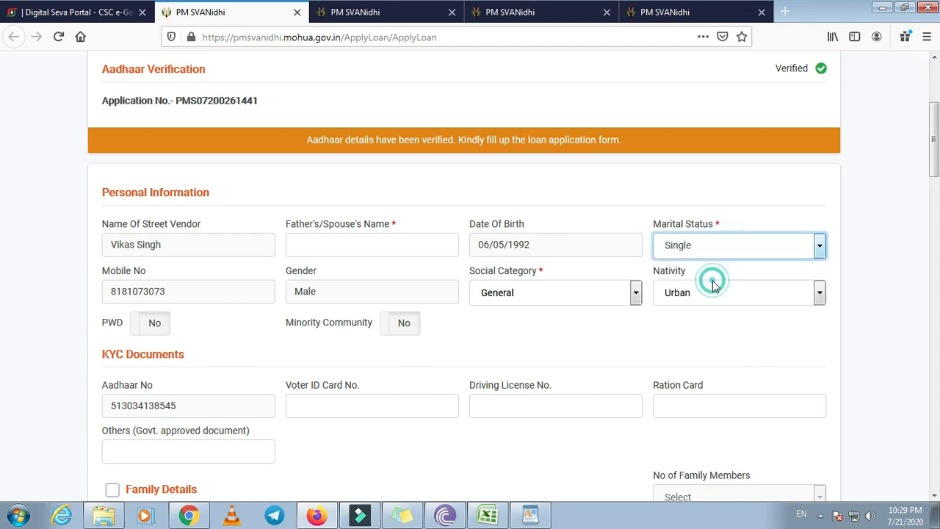
Enter the father's/spouse's name, keep Minority Community at No, and include Family Details
click(374, 236)
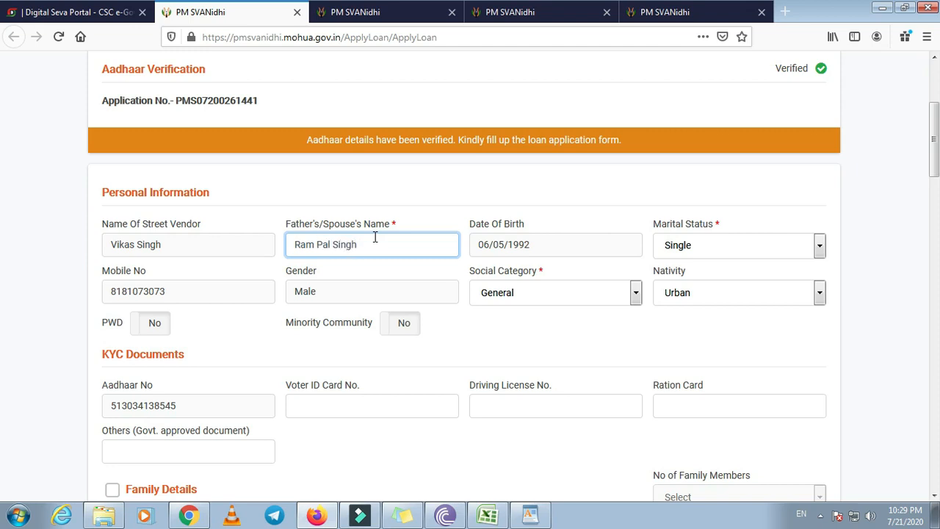
scroll(186, 303, down, 1)
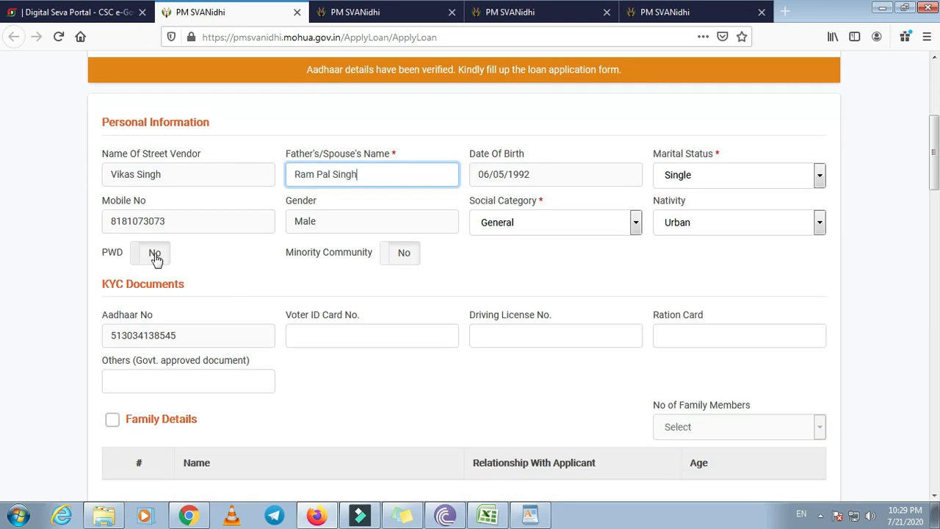
click(389, 263)
click(409, 260)
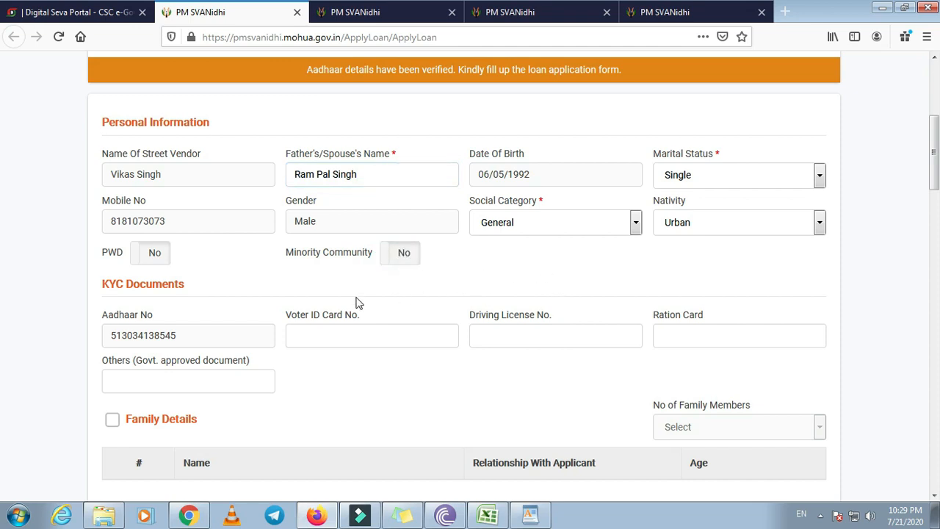
scroll(161, 338, down, 3)
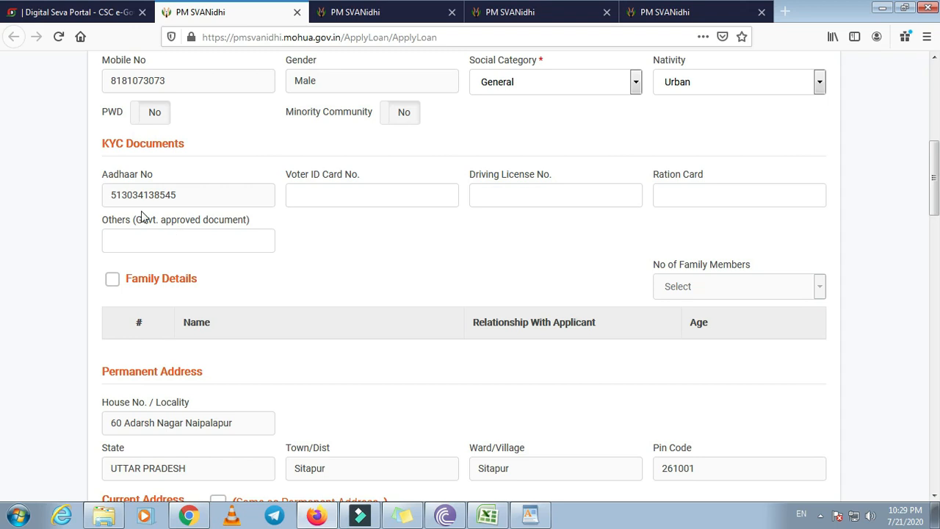
click(379, 194)
click(535, 189)
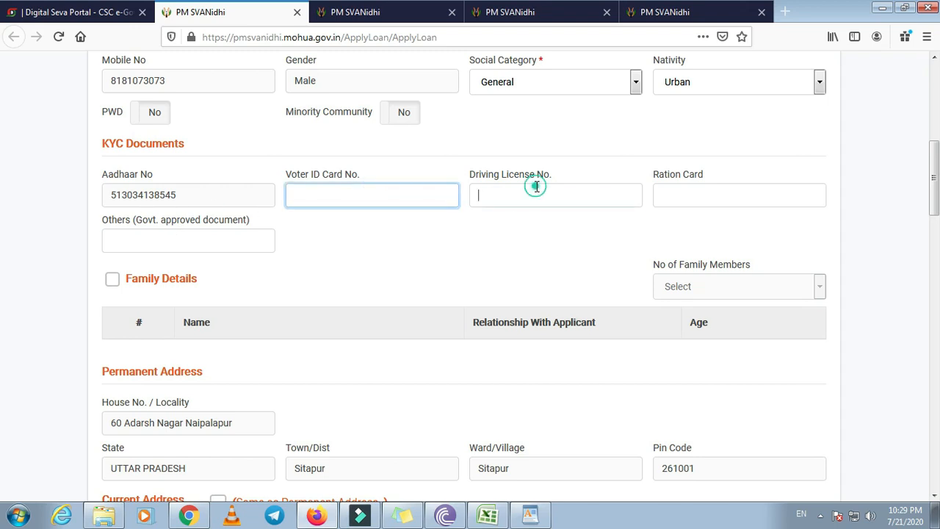
click(691, 194)
click(169, 243)
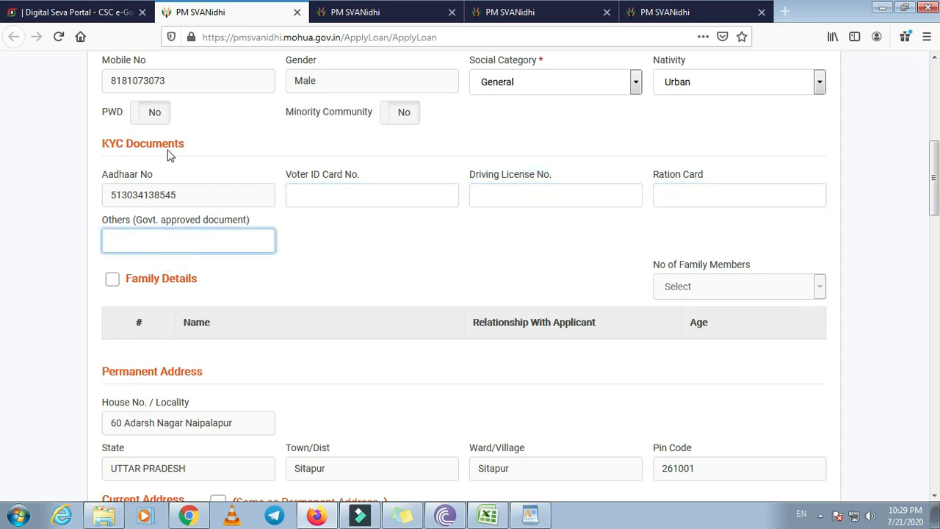
click(111, 279)
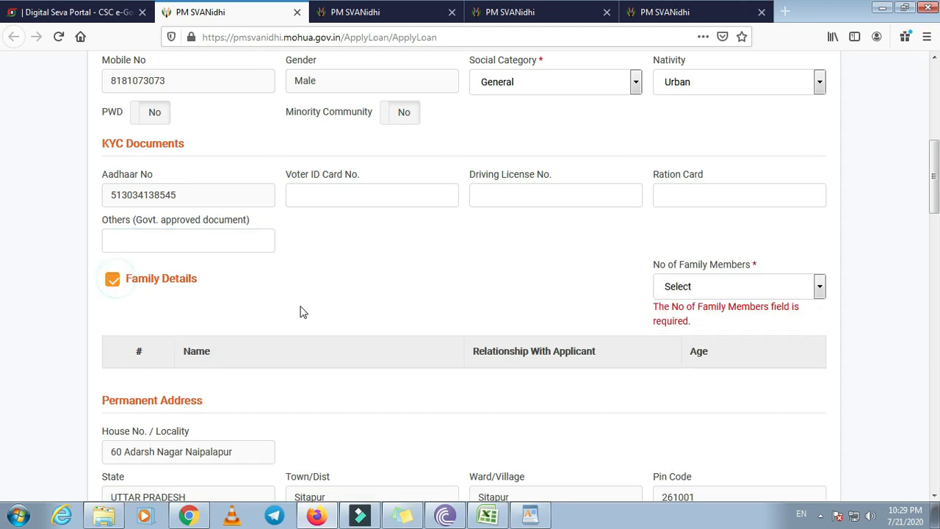
scroll(336, 315, down, 3)
Set the number of family members to 2, confirming removal of the extra row
click(671, 149)
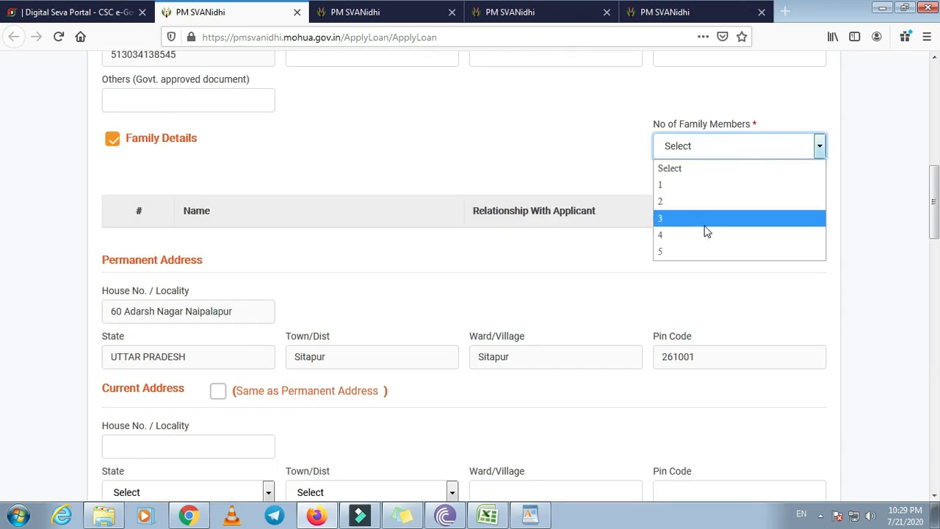
click(569, 150)
click(705, 149)
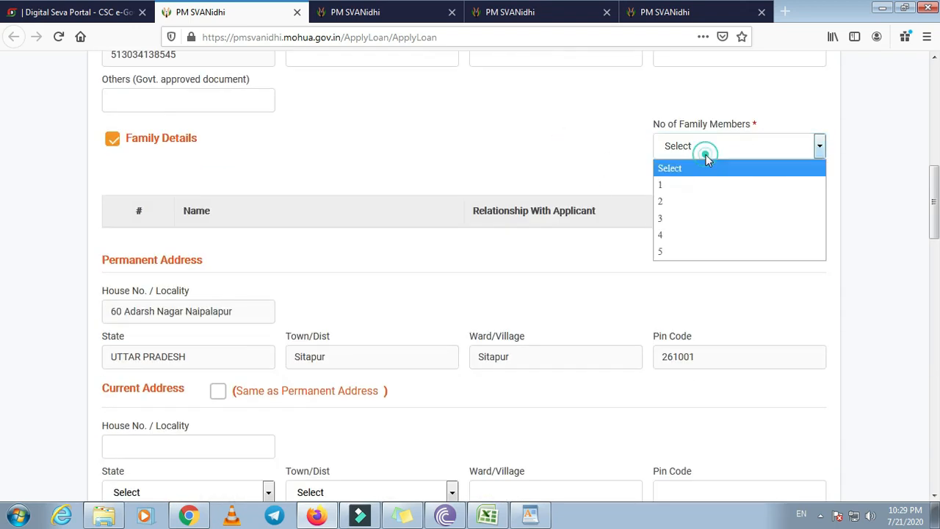
click(683, 219)
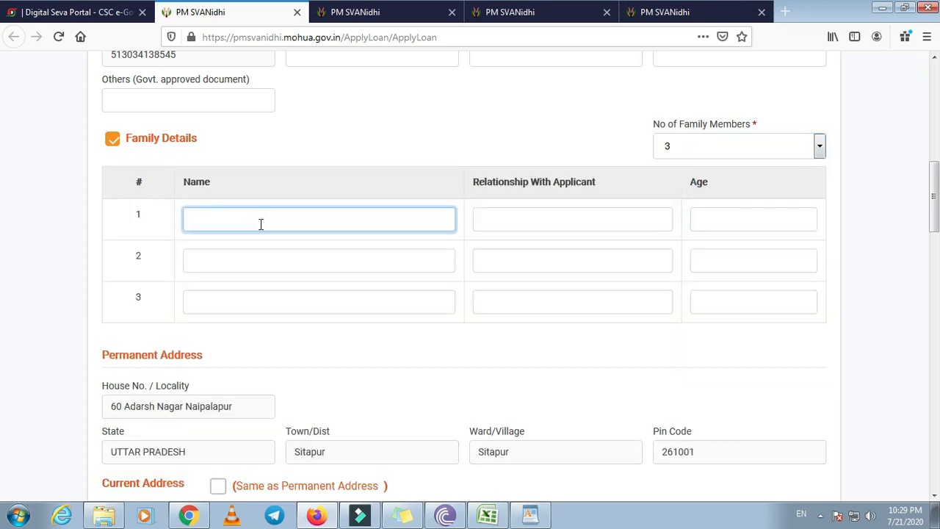
scroll(275, 236, up, 2)
click(685, 220)
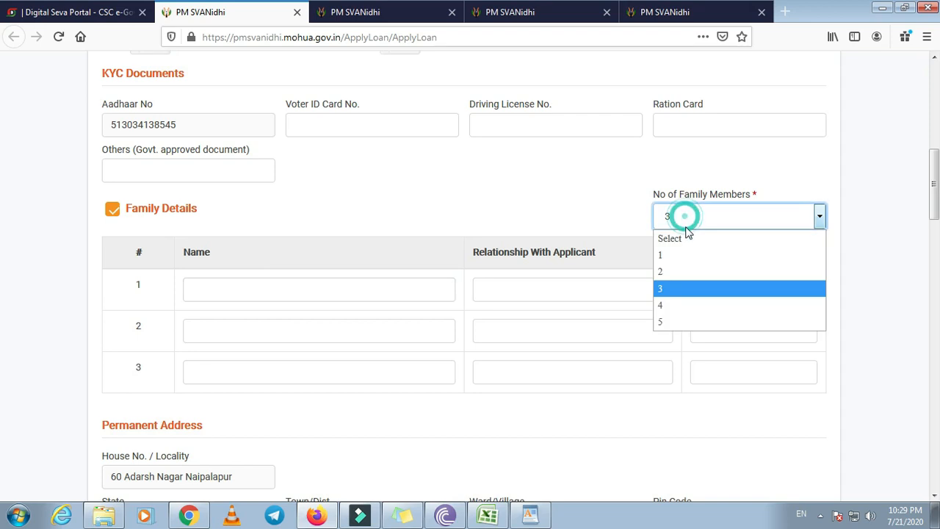
click(679, 271)
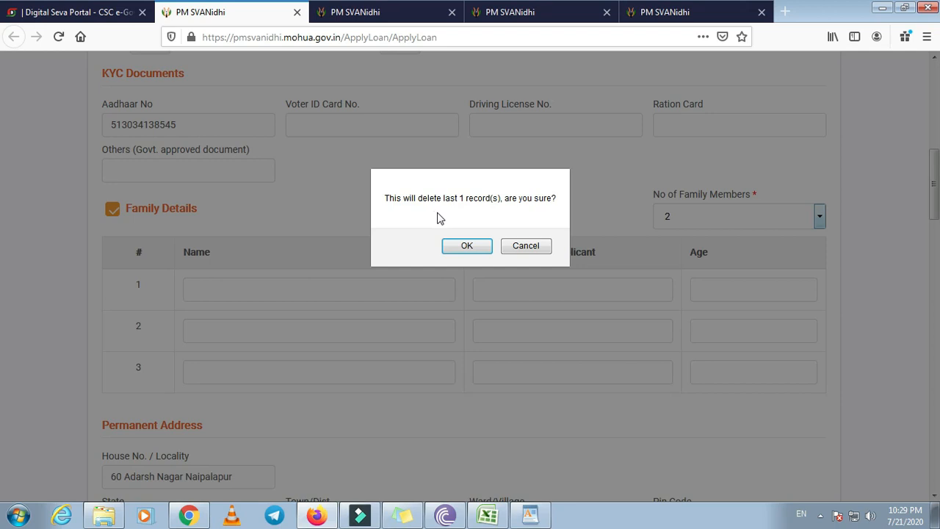
click(459, 247)
Enter the father (age 60) and mother (age 56) with their names and relationships
click(276, 290)
text(rsa)
key(BackSpace)
key(BackSpace)
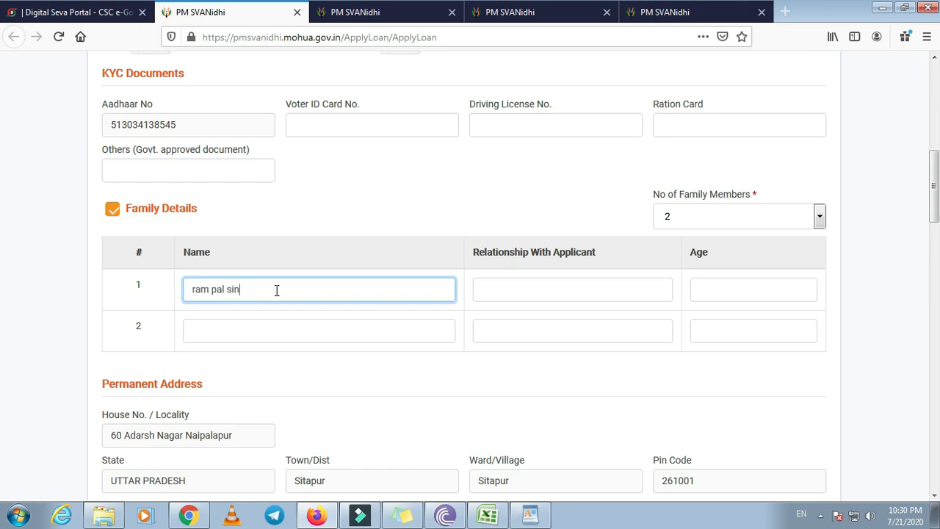
click(539, 294)
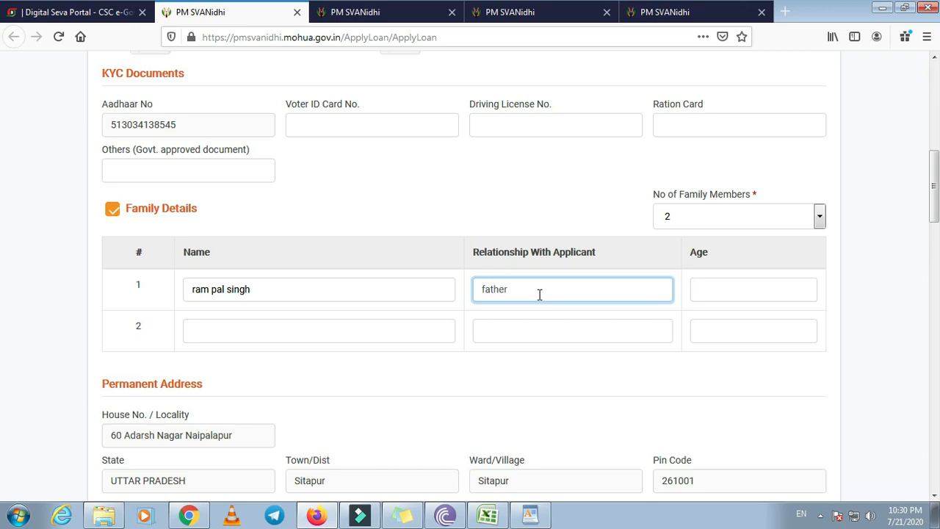
click(730, 297)
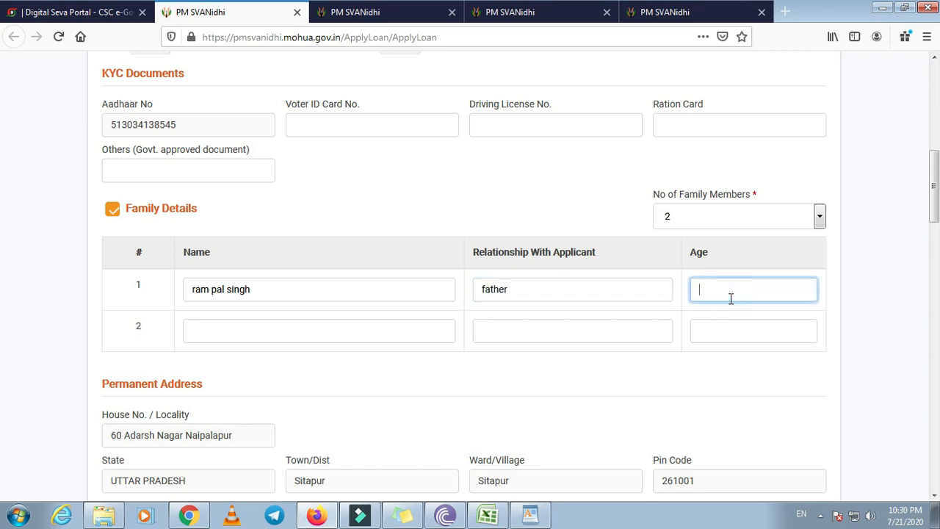
text(60)
click(245, 330)
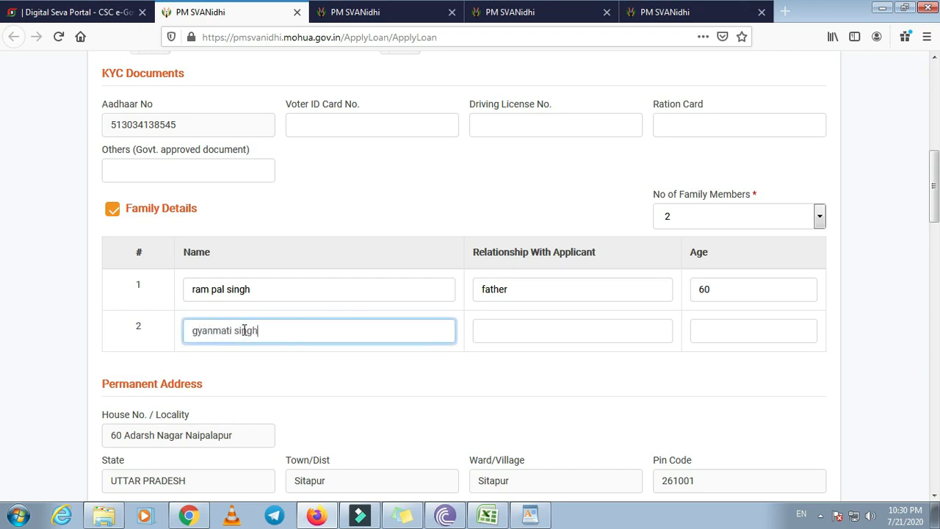
click(540, 331)
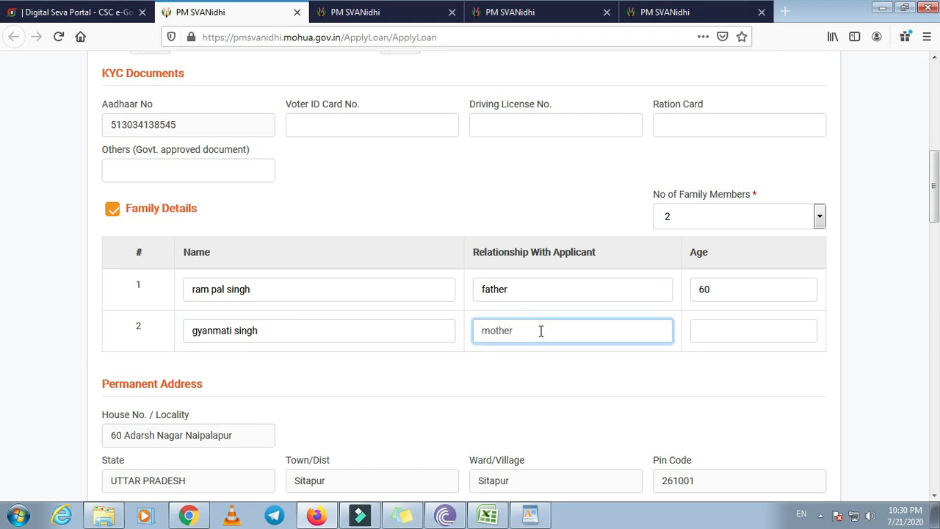
click(699, 330)
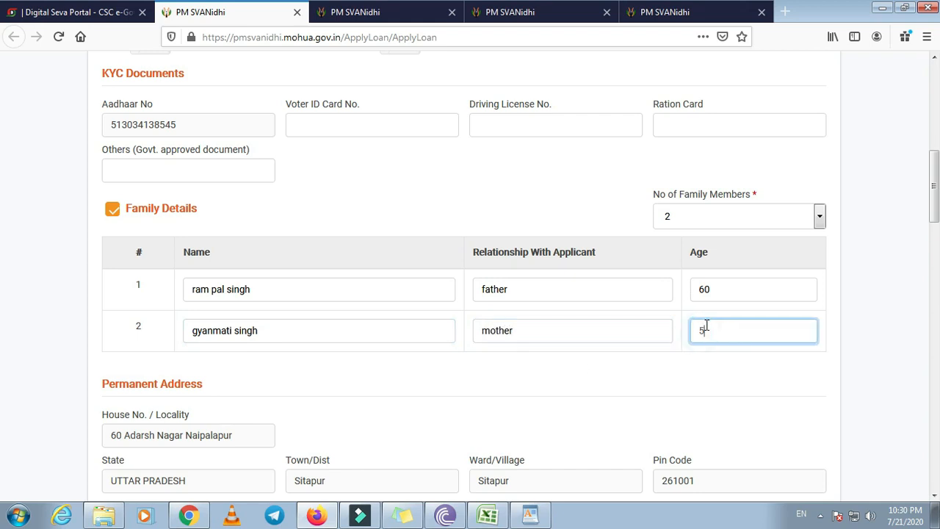
scroll(327, 363, down, 3)
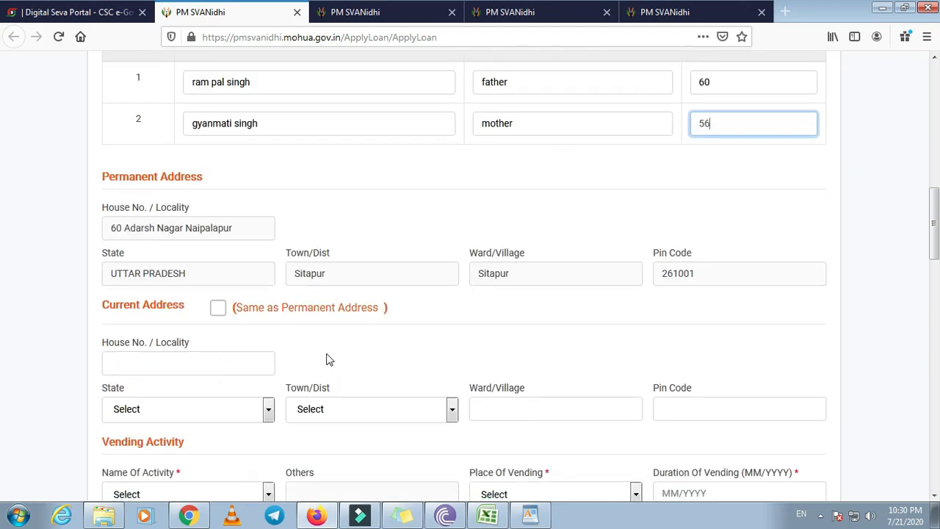
Copy the permanent address to current, choose Fast food and food Items, vending place Mobile
scroll(321, 353, down, 1)
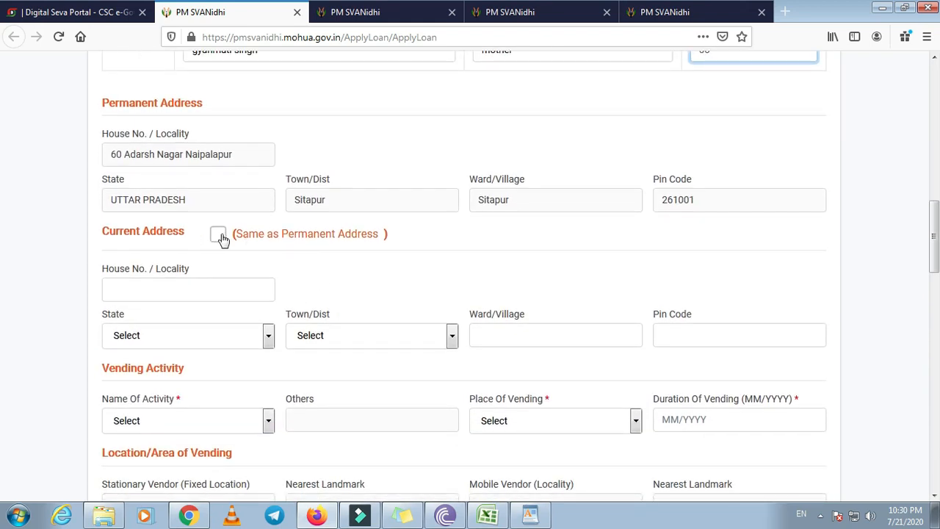
click(218, 235)
scroll(221, 302, down, 2)
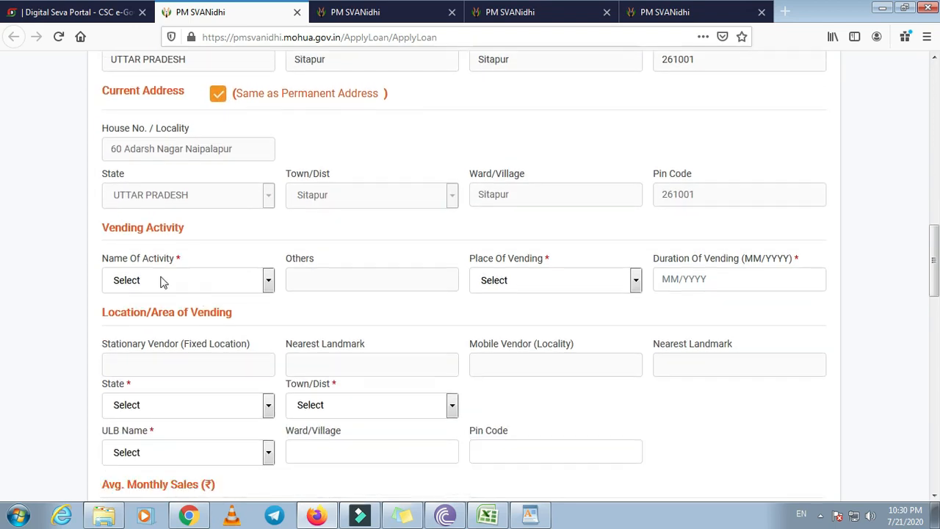
click(249, 291)
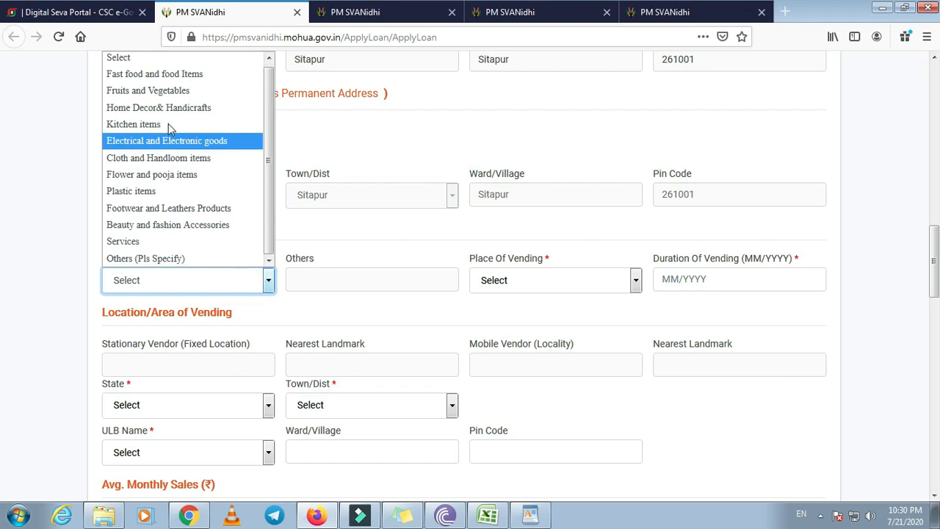
click(185, 75)
click(352, 273)
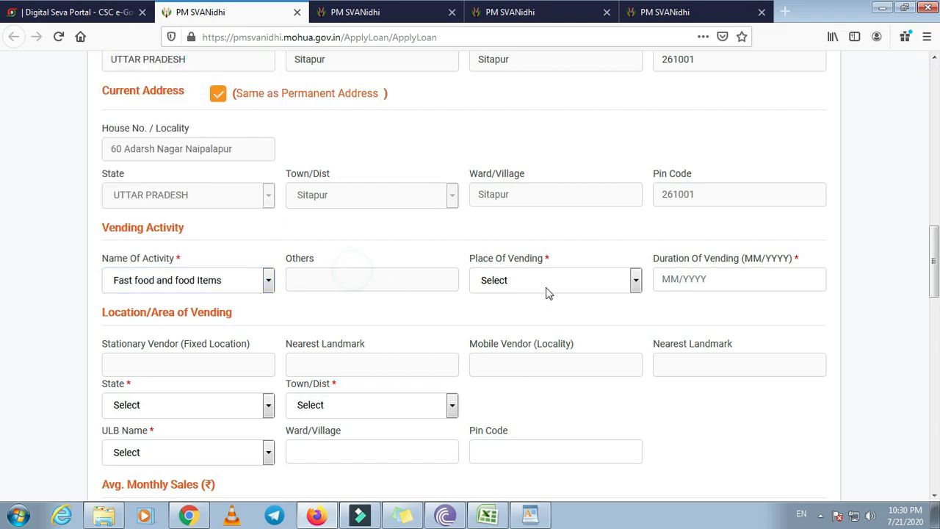
click(550, 280)
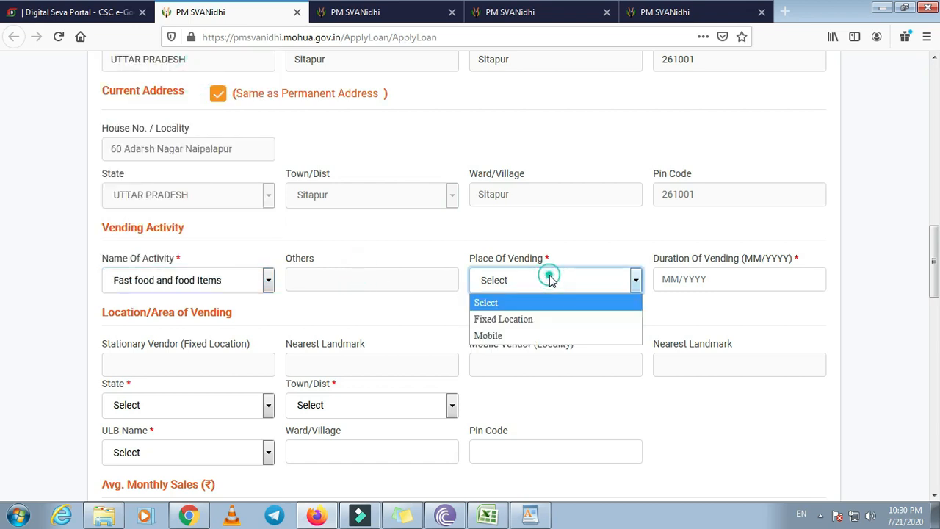
click(541, 319)
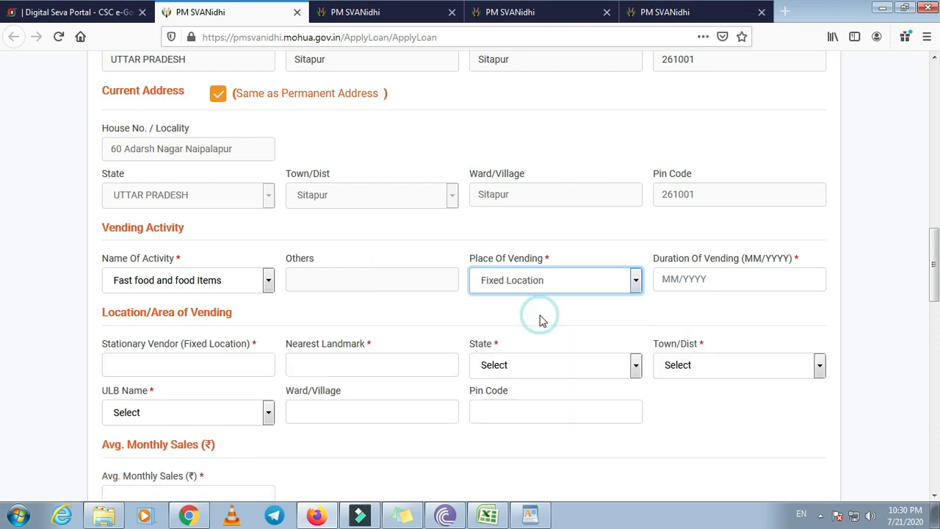
click(542, 283)
click(524, 336)
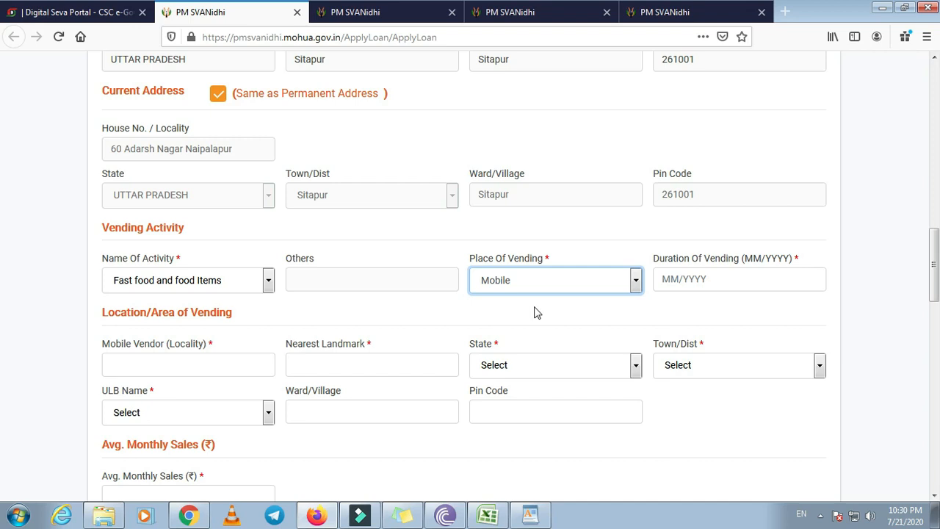
Set vending duration to 01/2020 and begin entering locality 'sitapur'
click(766, 276)
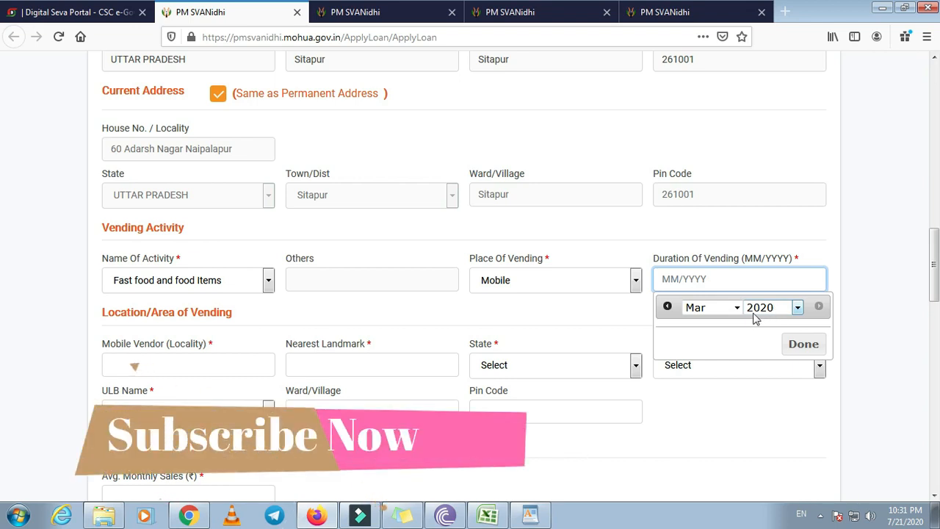
click(697, 308)
click(701, 325)
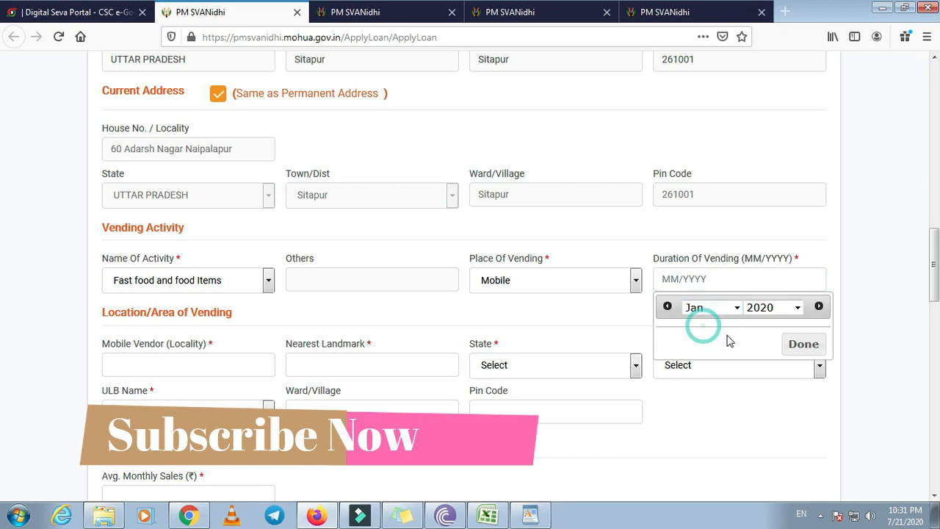
click(801, 347)
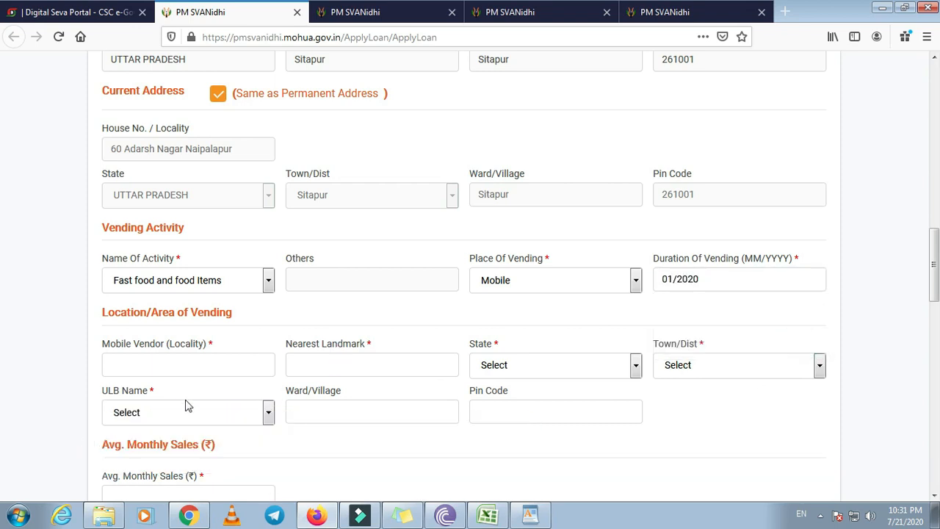
click(176, 367)
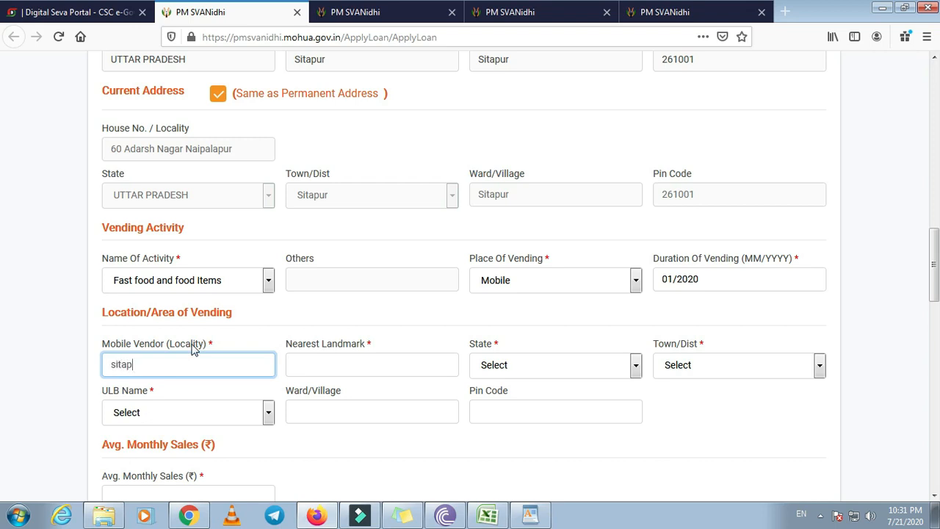
Enter Laal Bagh as the nearest landmark and set the vending state and district to UTTAR PRADESH and Sitapur
click(346, 356)
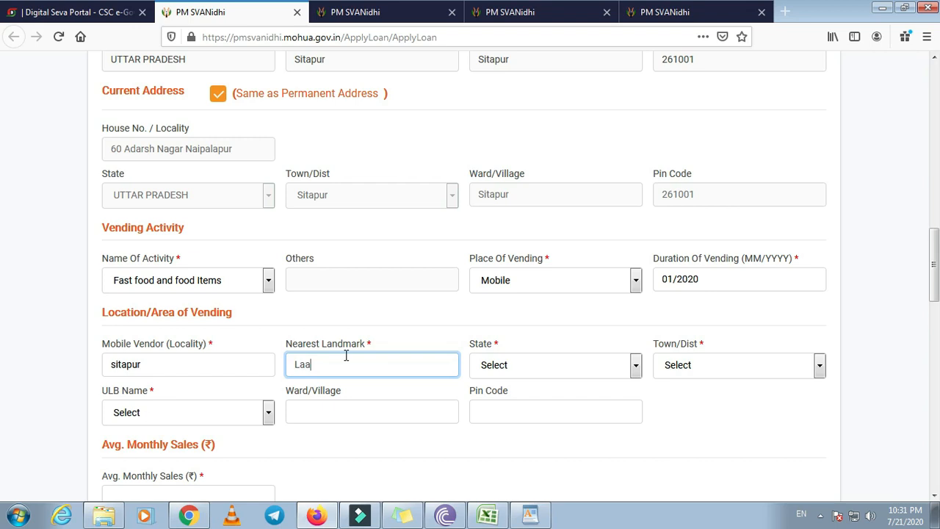
text(Laal Bag)
click(521, 365)
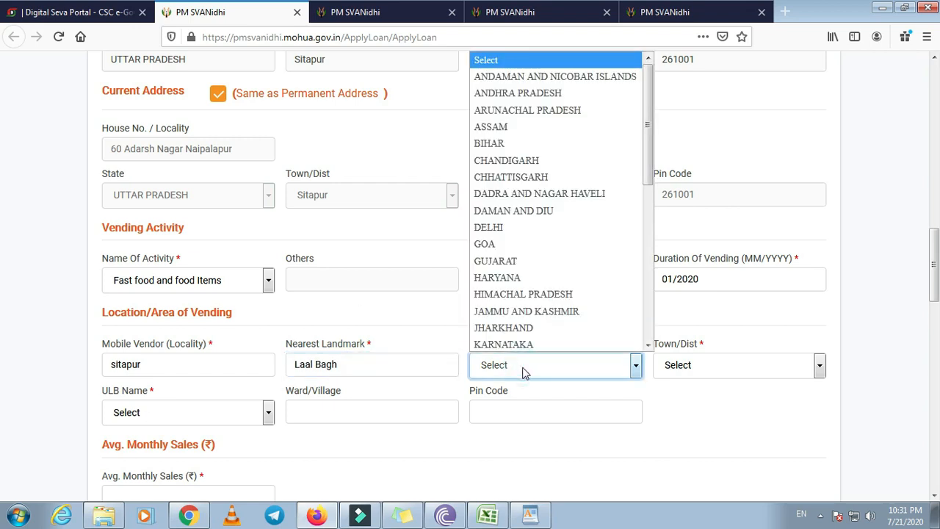
key(u)
click(521, 340)
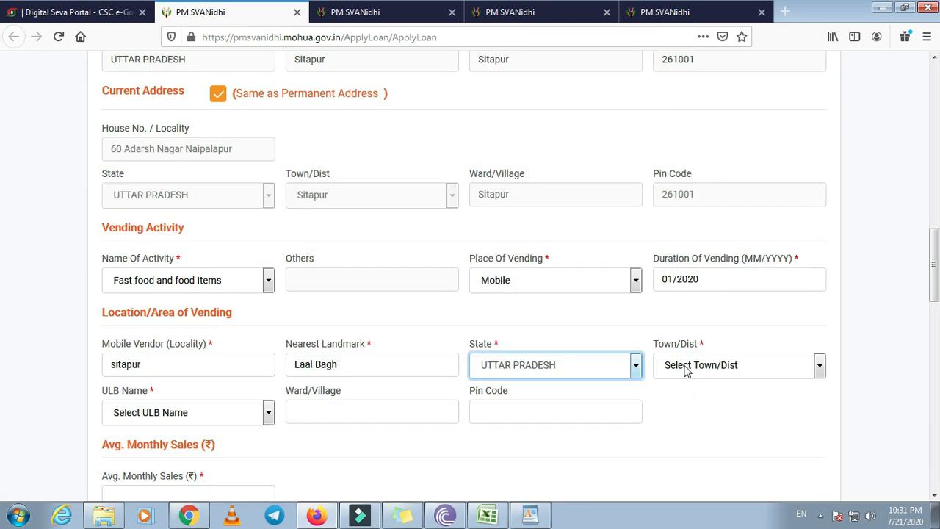
click(686, 371)
key(s)
key(i)
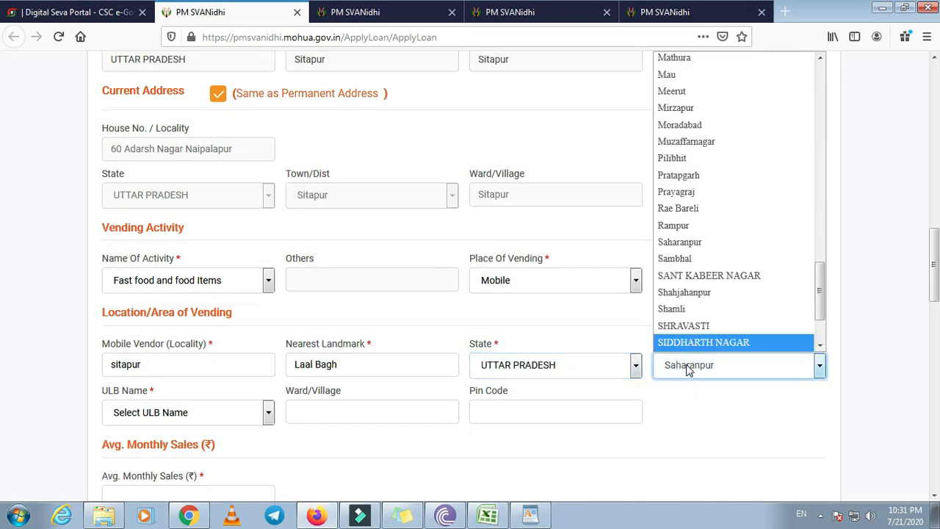
key(t)
click(687, 338)
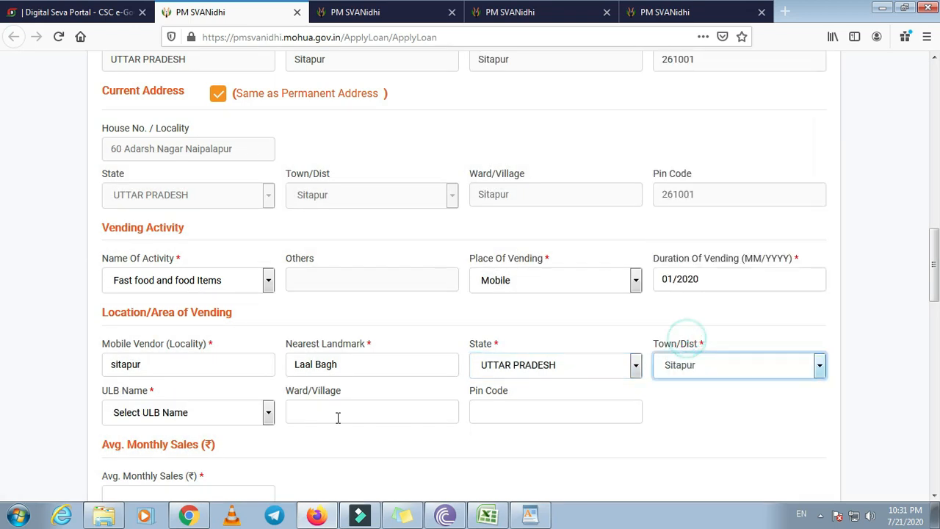
Choose Sitapur Municipality as the urban local body
click(210, 413)
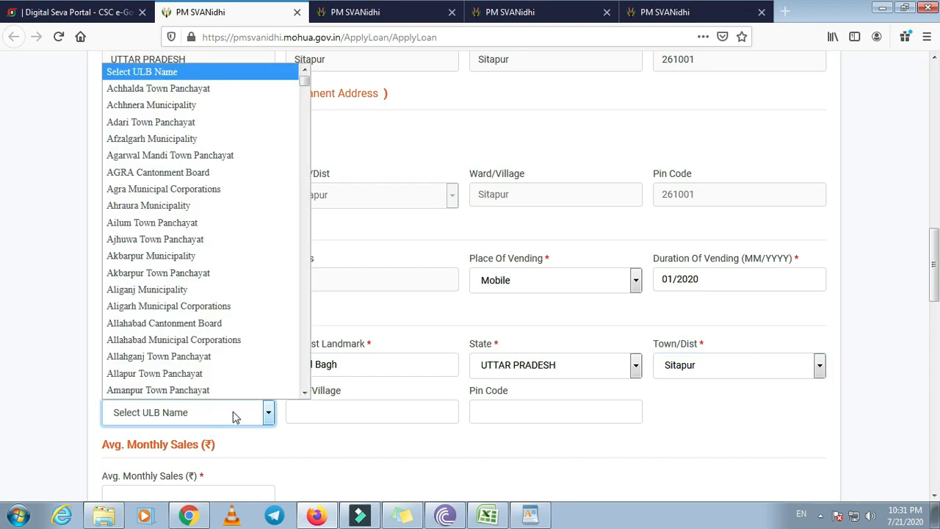
click(234, 415)
click(234, 415)
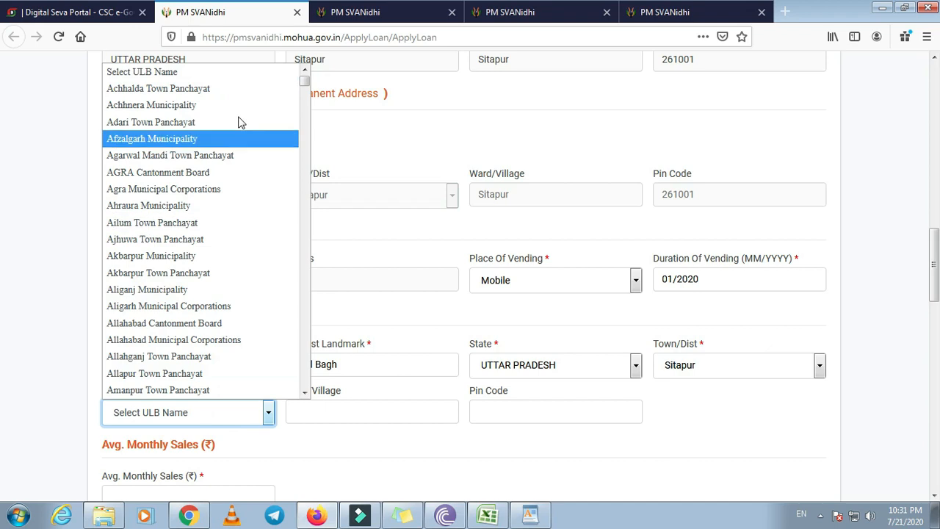
scroll(201, 242, down, 18)
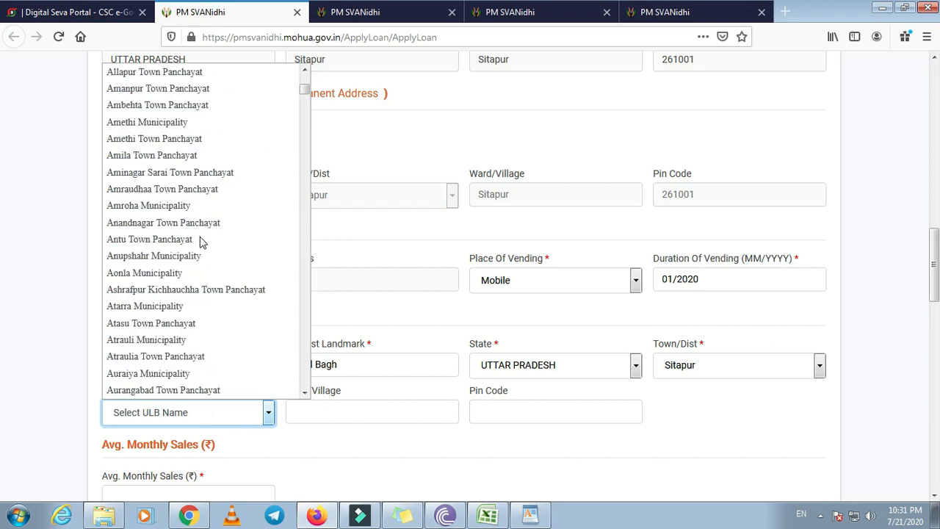
scroll(206, 257, down, 10)
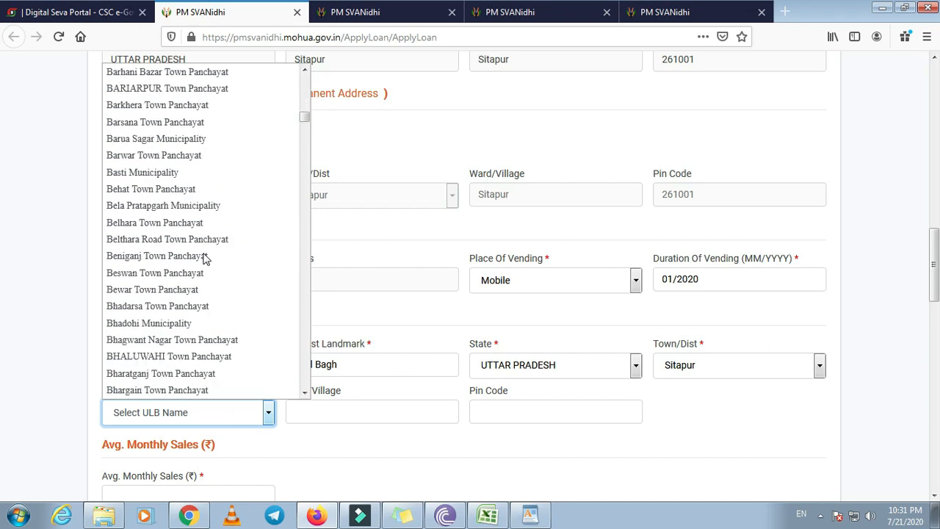
scroll(206, 258, up, 17)
scroll(206, 261, up, 5)
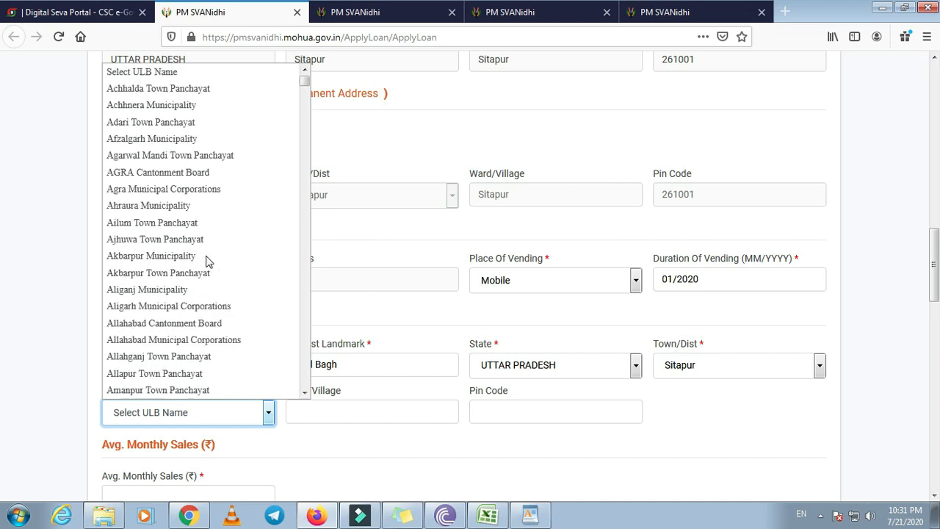
drag(305, 84, 311, 367)
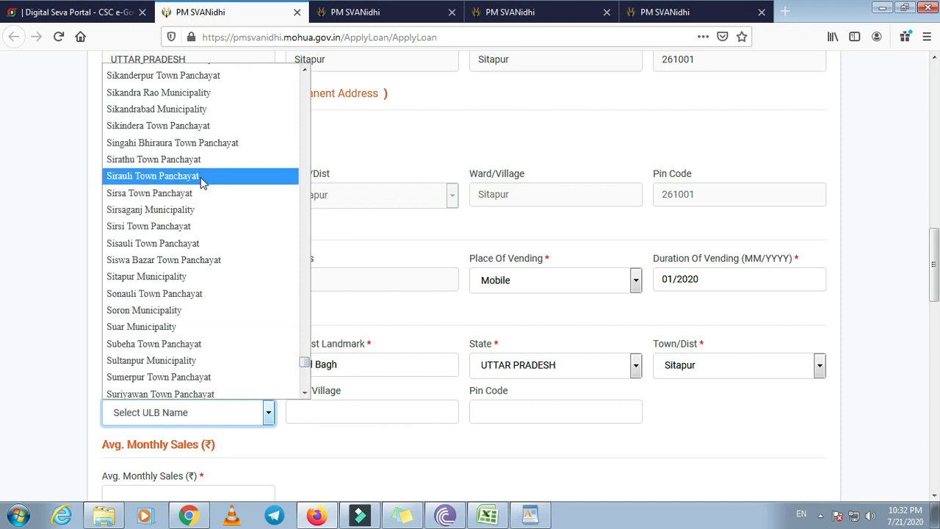
click(198, 276)
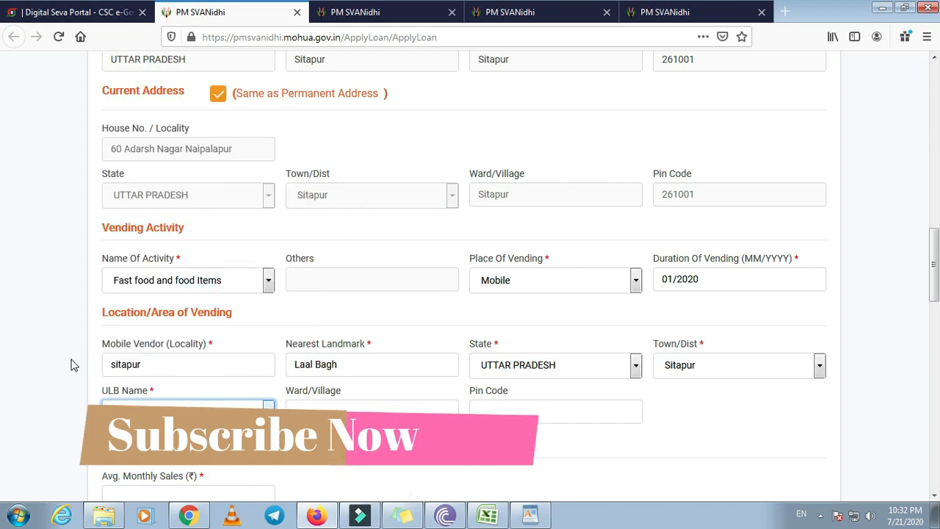
Fill in ward naipalapur and pin code 261001
scroll(71, 361, down, 2)
click(354, 335)
click(503, 342)
click(388, 345)
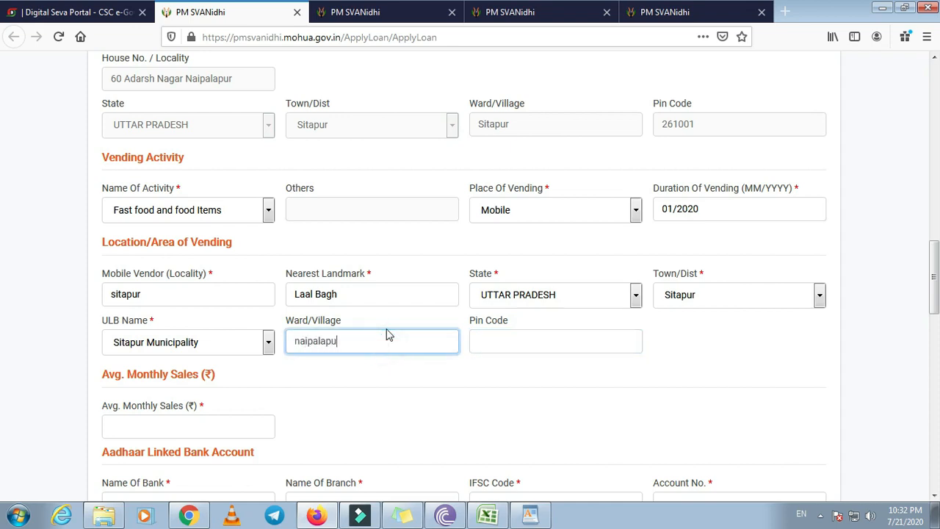
key(Tab)
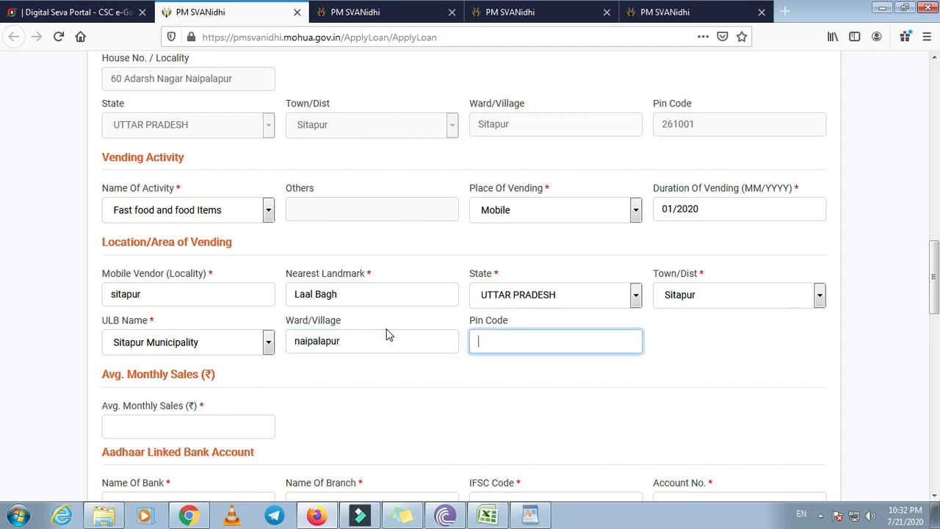
text(261001)
scroll(430, 337, down, 2)
Enter State Bank of India as the vendor's bank name
click(164, 282)
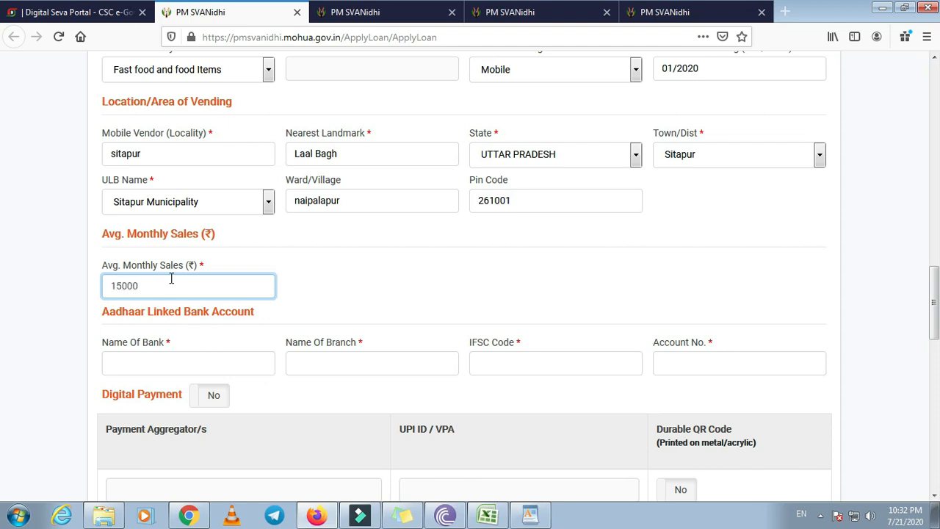
click(169, 360)
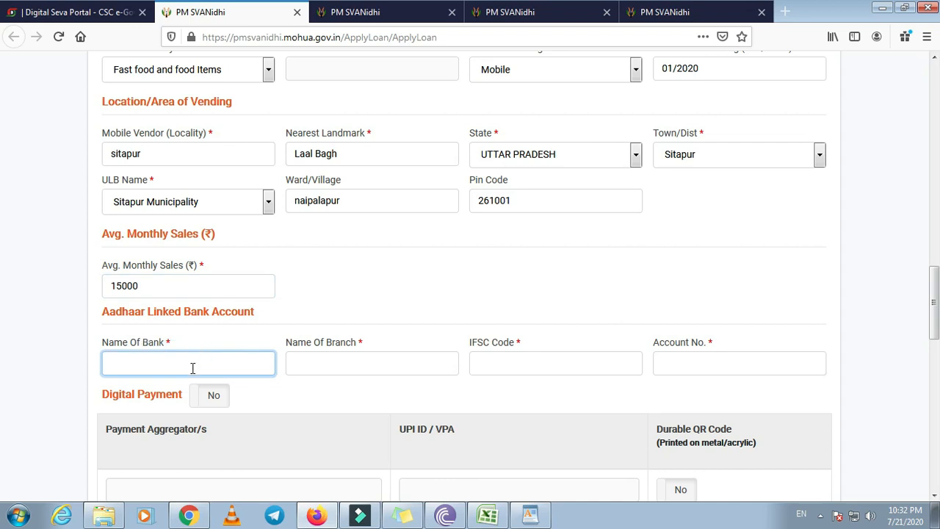
text(state bank of india)
key(Tab)
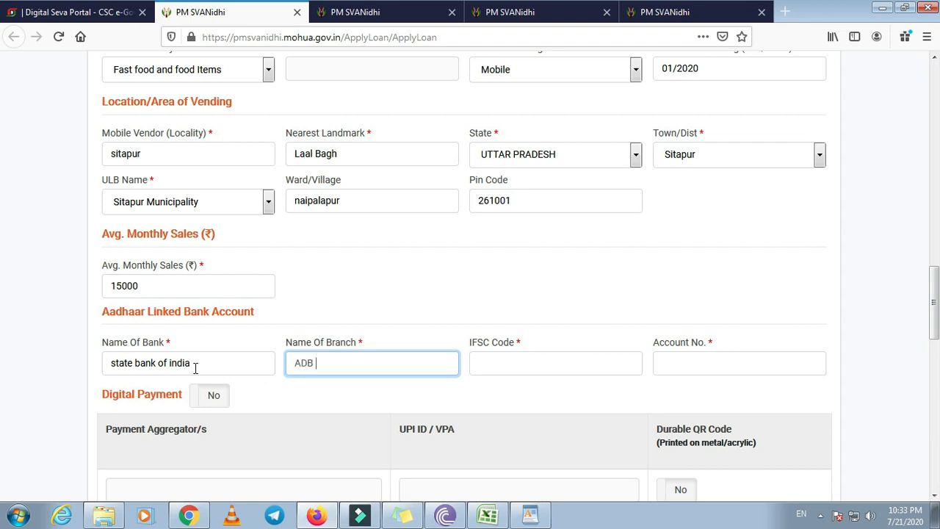
Enter IFSC code SBIN0005802, adding the missing zero, and the bank account number
click(530, 358)
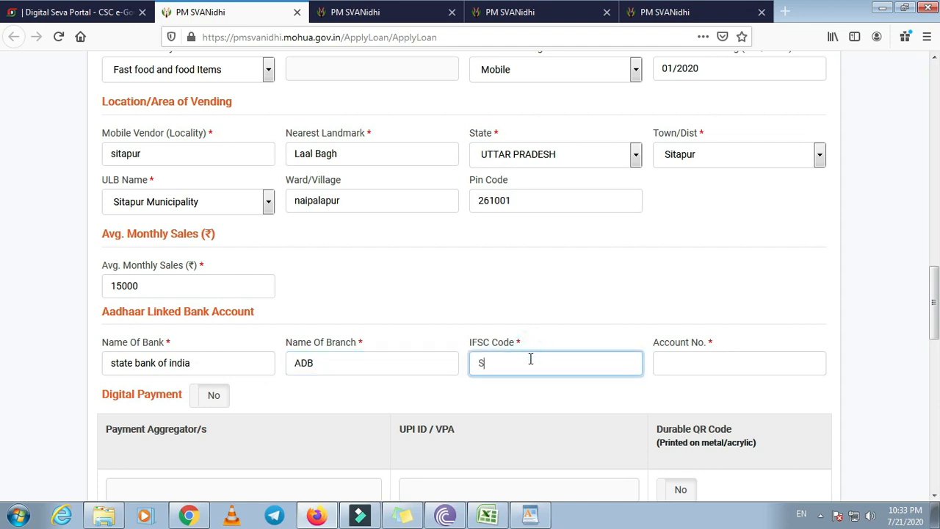
text(SBIN005802)
click(683, 362)
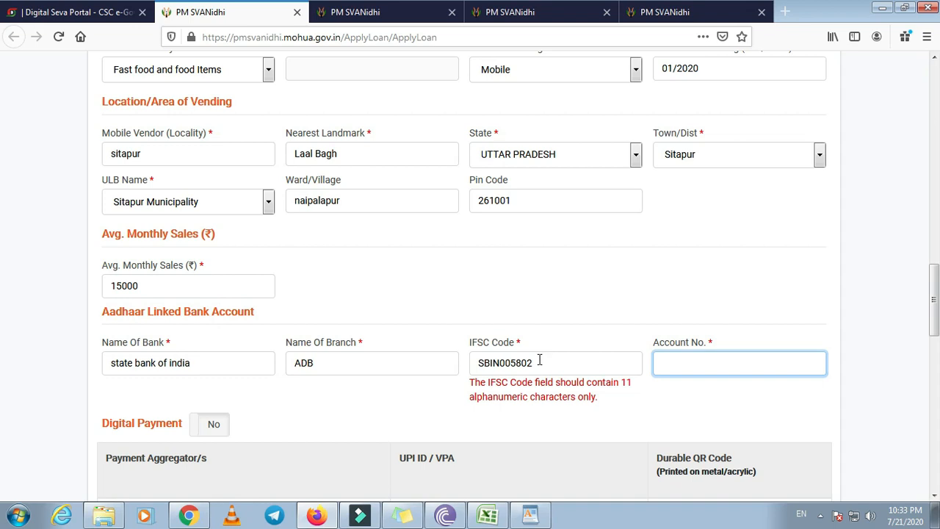
click(507, 363)
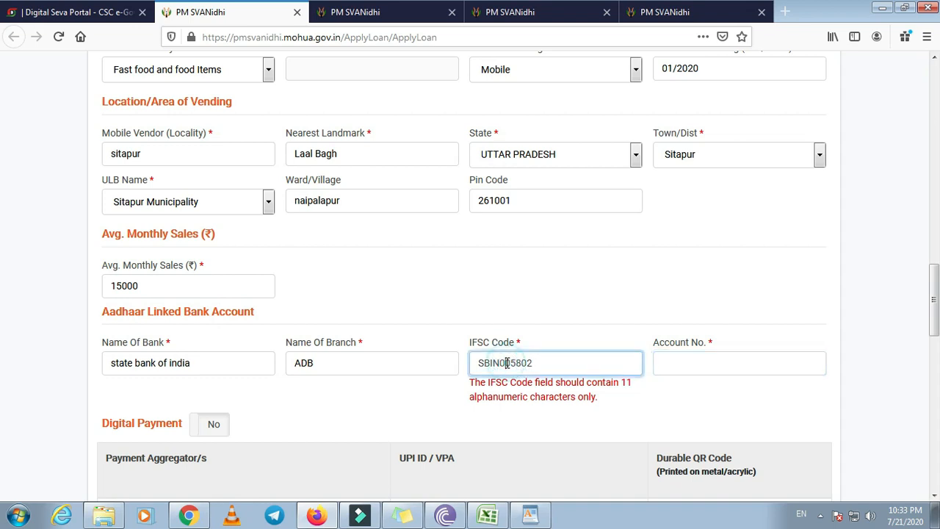
text(0)
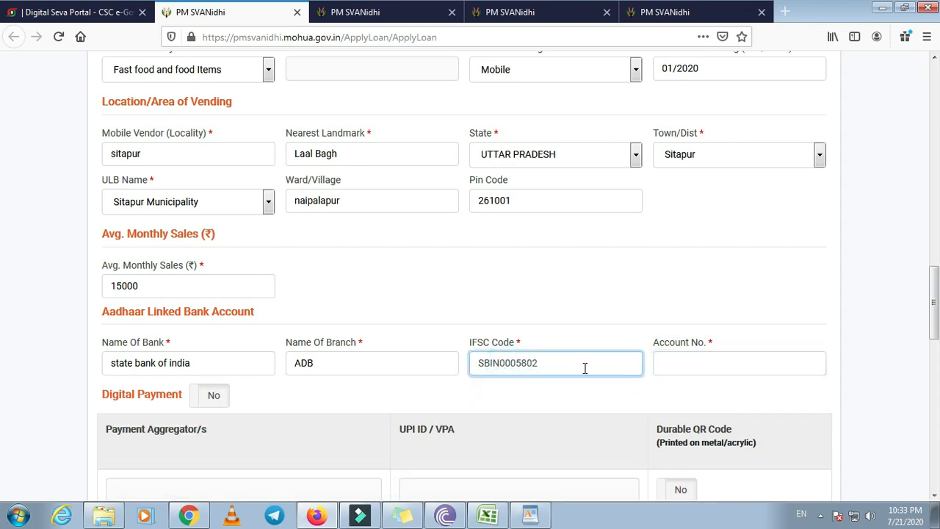
click(690, 356)
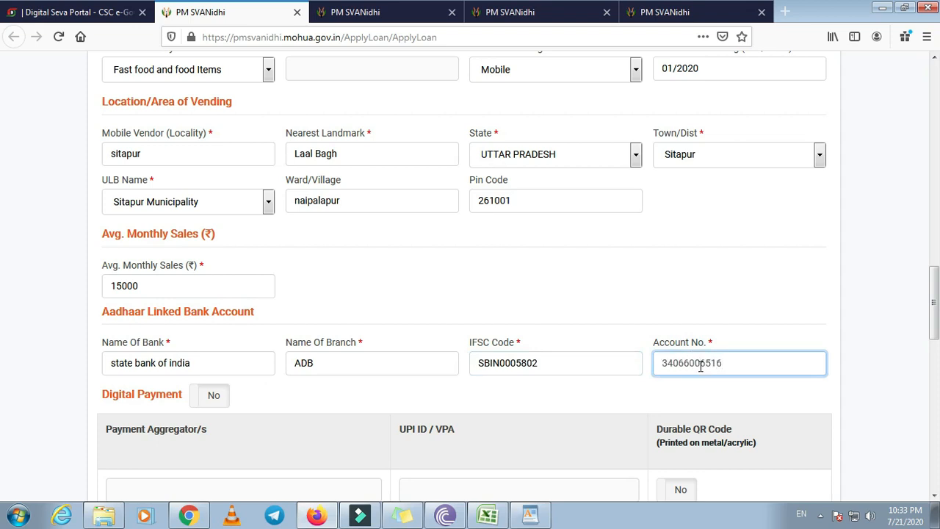
Turn Digital Payment to Yes, exposing the payment aggregator and UPI ID fields
scroll(301, 411, down, 2)
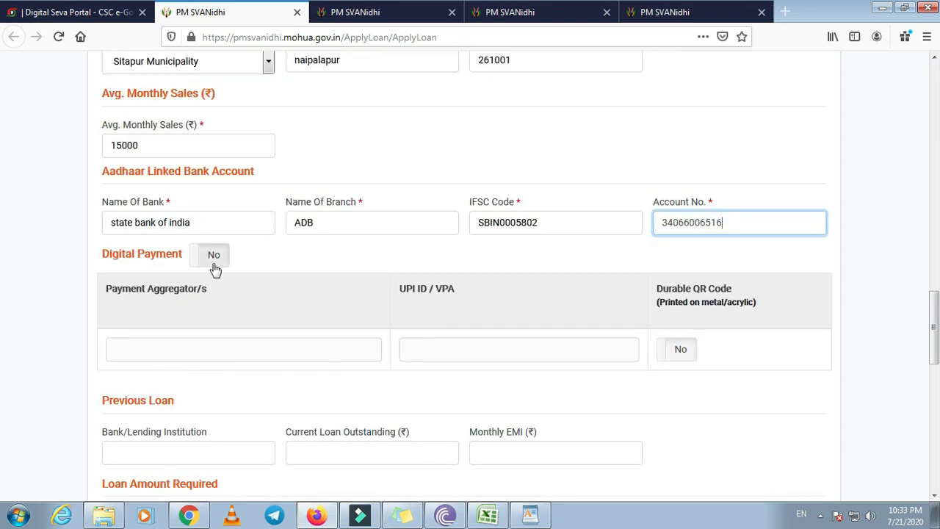
click(209, 265)
click(172, 353)
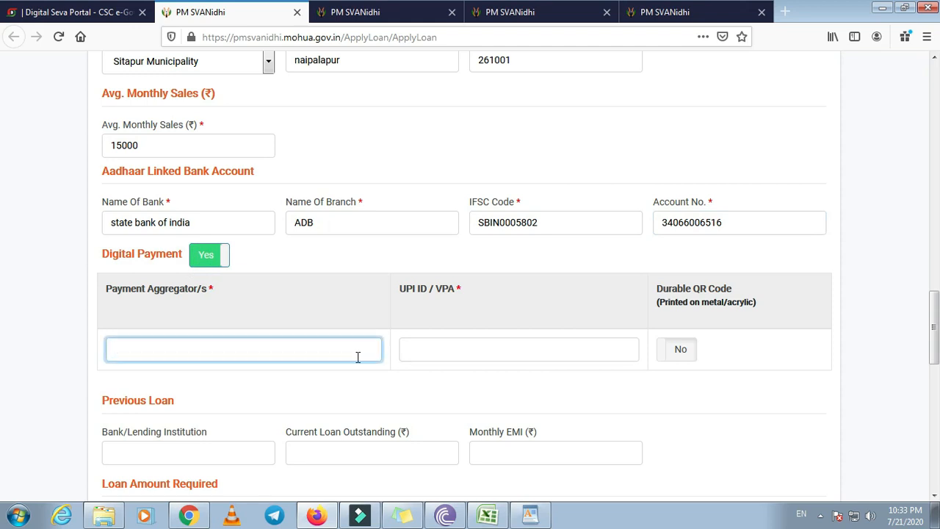
click(415, 356)
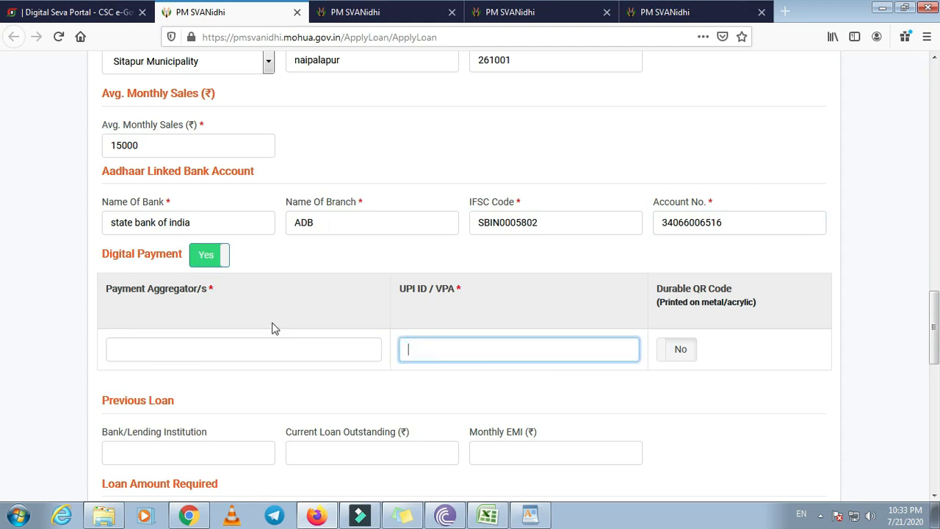
Switch Digital Payment back to No, leaving payment aggregator and UPI ID empty
click(222, 256)
click(527, 358)
scroll(424, 430, down, 4)
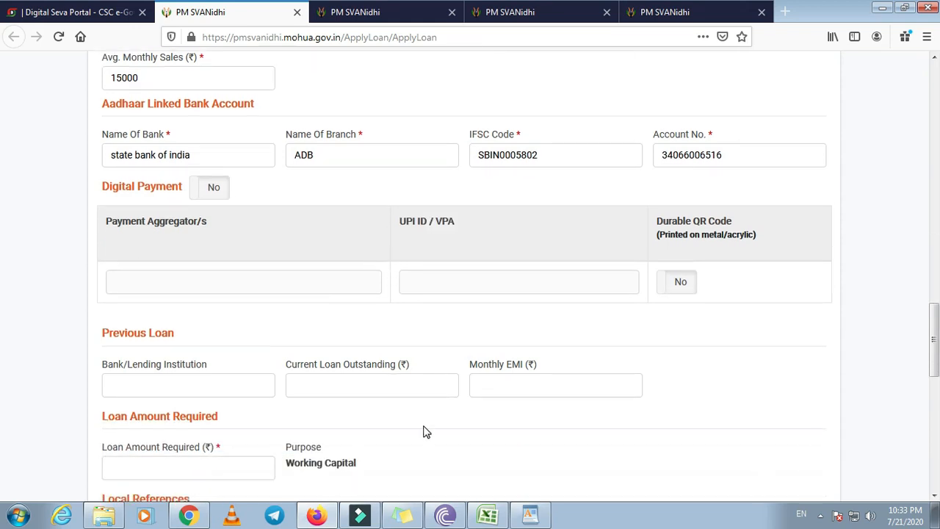
click(180, 310)
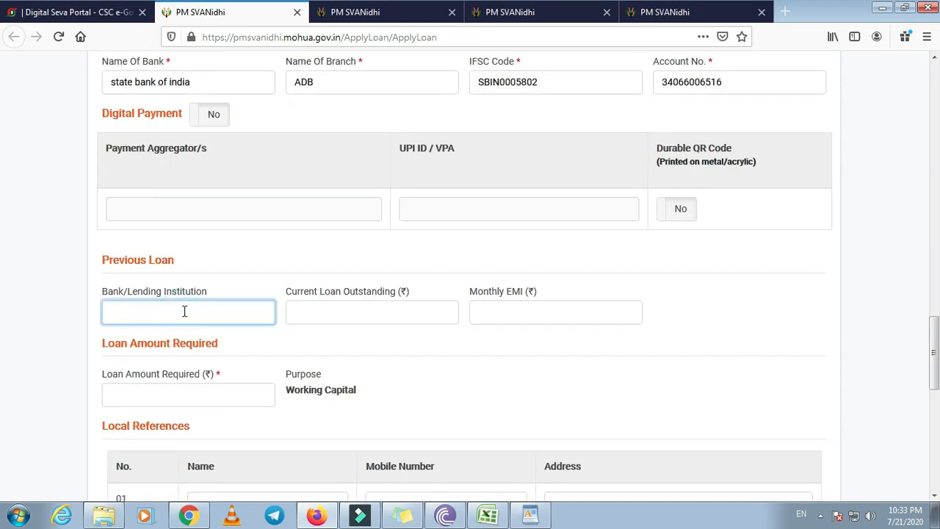
scroll(186, 310, up, 4)
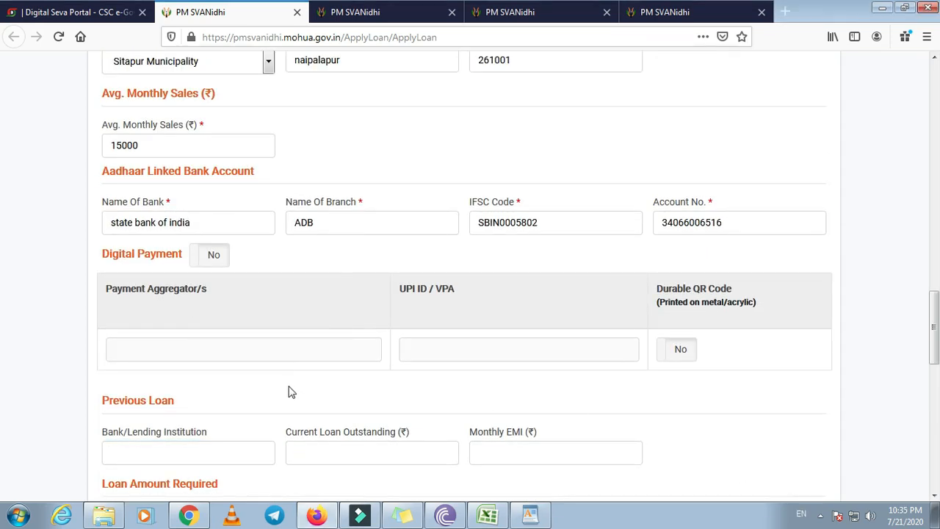
scroll(86, 335, up, 2)
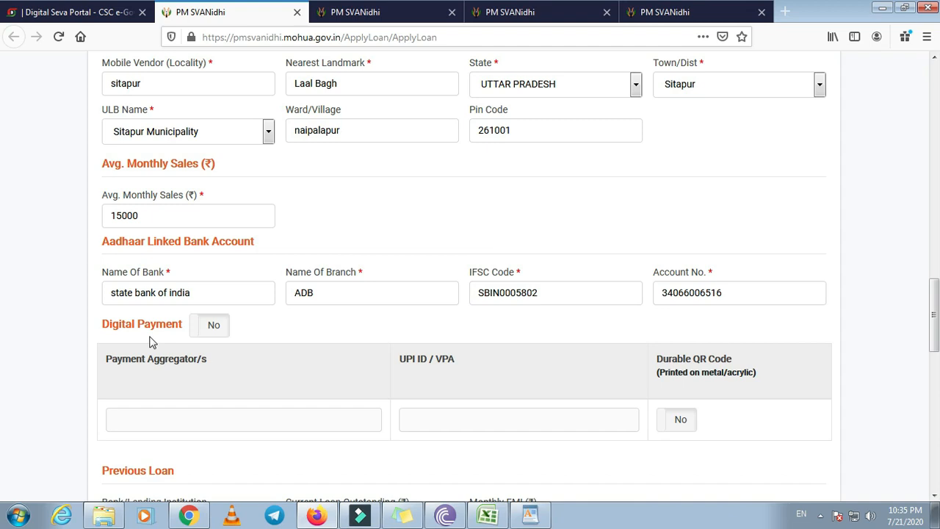
click(195, 332)
scroll(220, 356, down, 2)
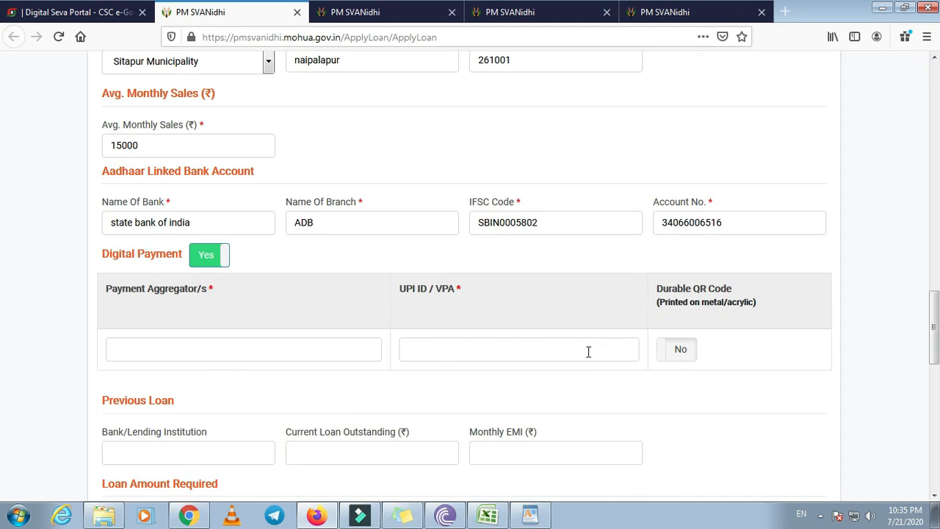
click(220, 263)
scroll(142, 313, down, 4)
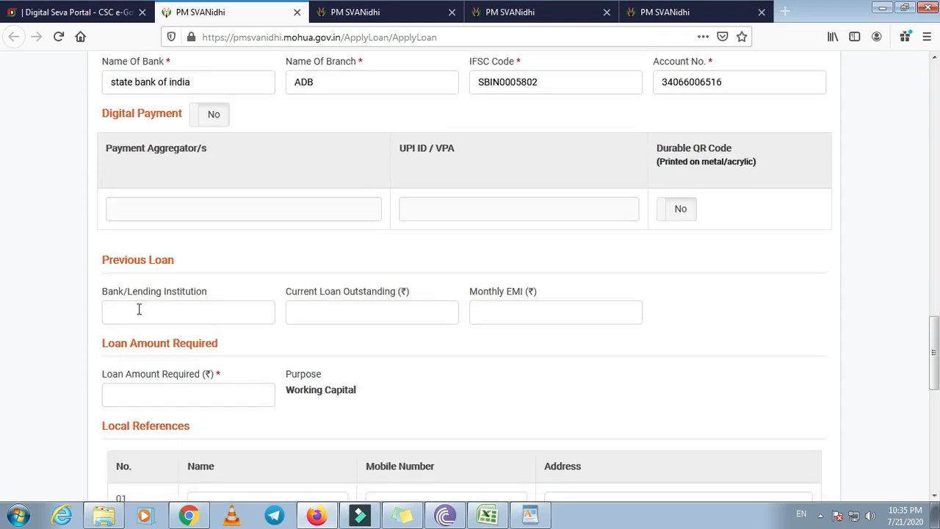
Leave the previous loan lender, outstanding amount and monthly EMI fields blank
click(157, 313)
click(341, 315)
click(216, 314)
click(217, 313)
click(363, 309)
click(518, 320)
scroll(430, 374, down, 2)
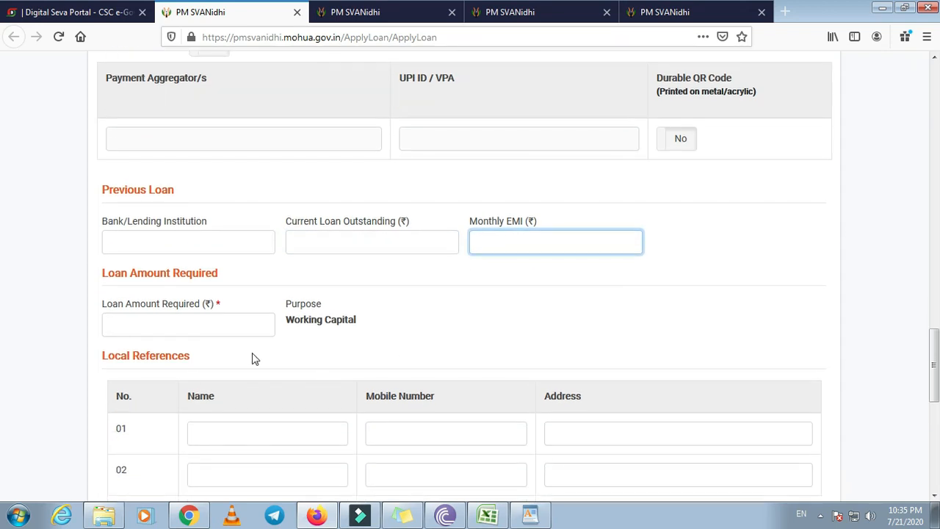
click(186, 328)
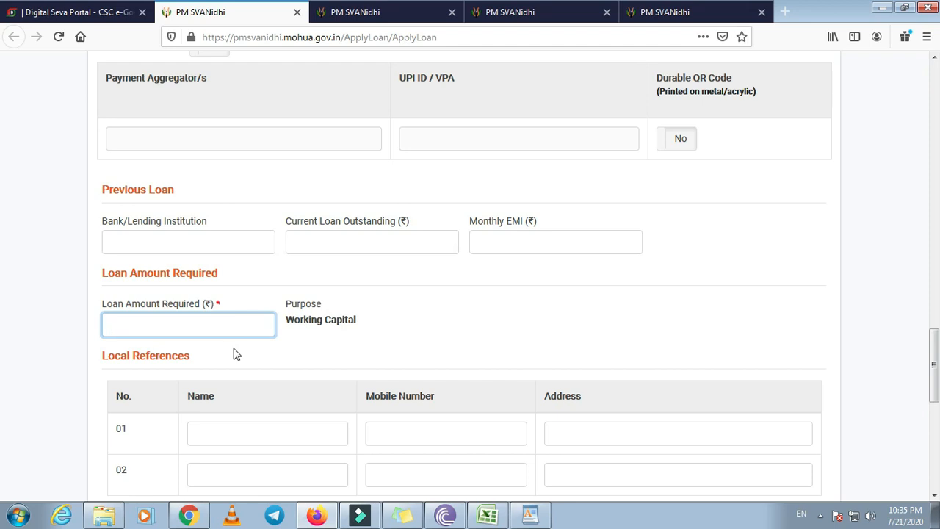
Enter 10000 as the Loan Amount Required
scroll(753, 496, up, 4)
scroll(286, 347, up, 2)
scroll(265, 350, up, 3)
scroll(248, 352, down, 5)
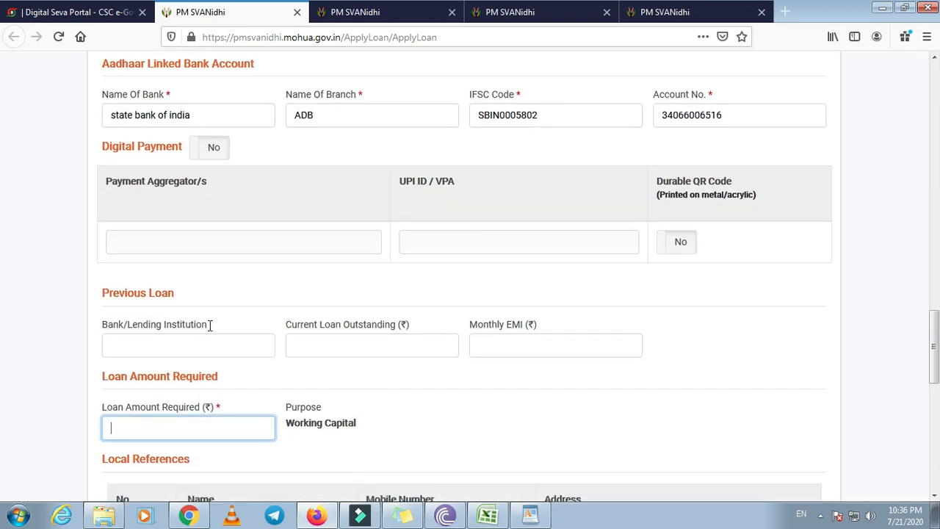
scroll(145, 172, down, 1)
scroll(256, 292, down, 2)
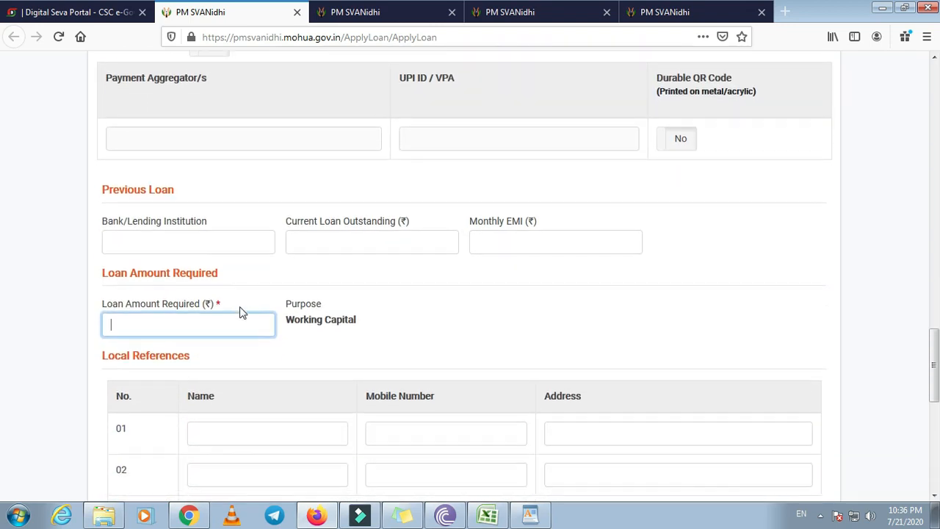
scroll(218, 274, down, 2)
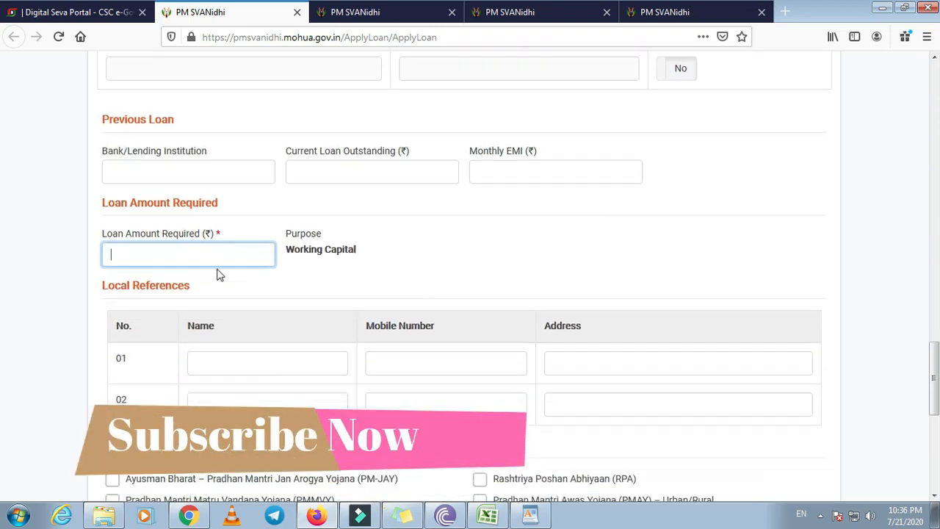
text(10000)
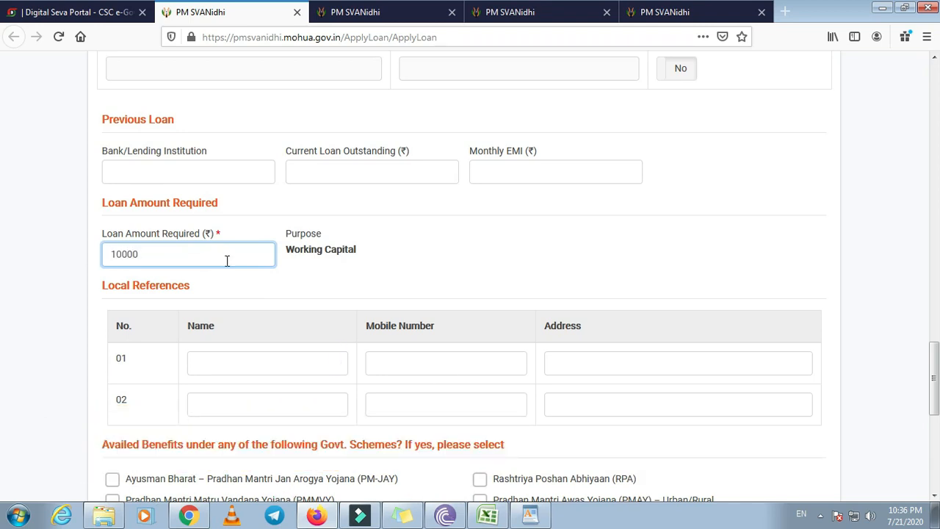
scroll(246, 287, down, 2)
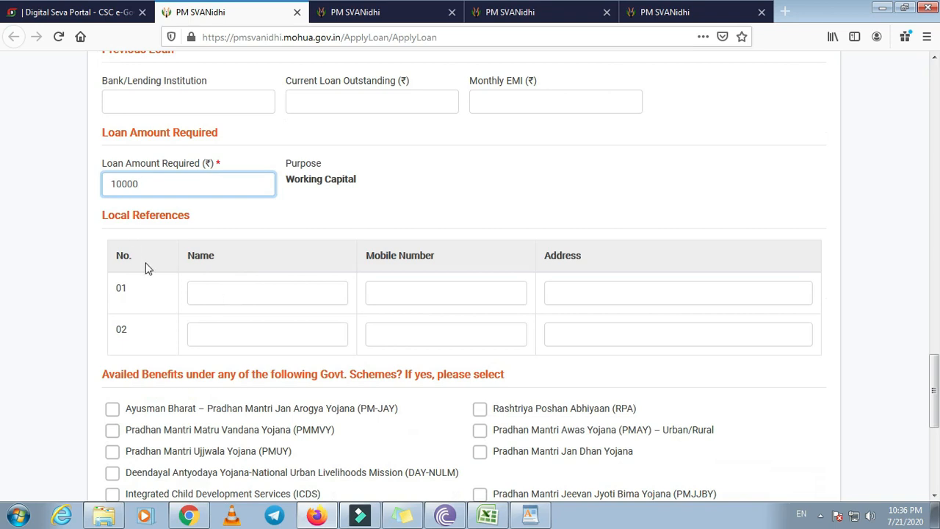
Fill local reference 01 with the reference's name, mobile number and address, correcting the name
click(227, 299)
click(228, 325)
click(252, 300)
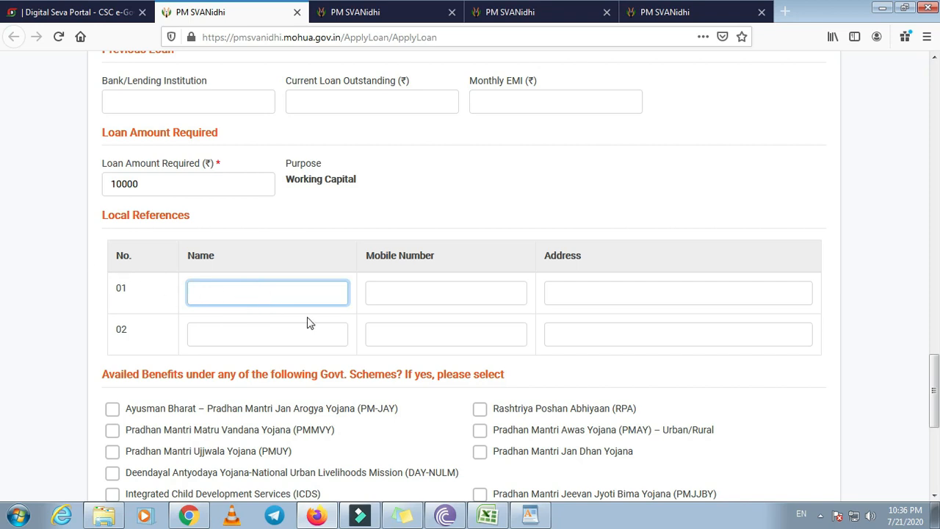
scroll(212, 266, down, 2)
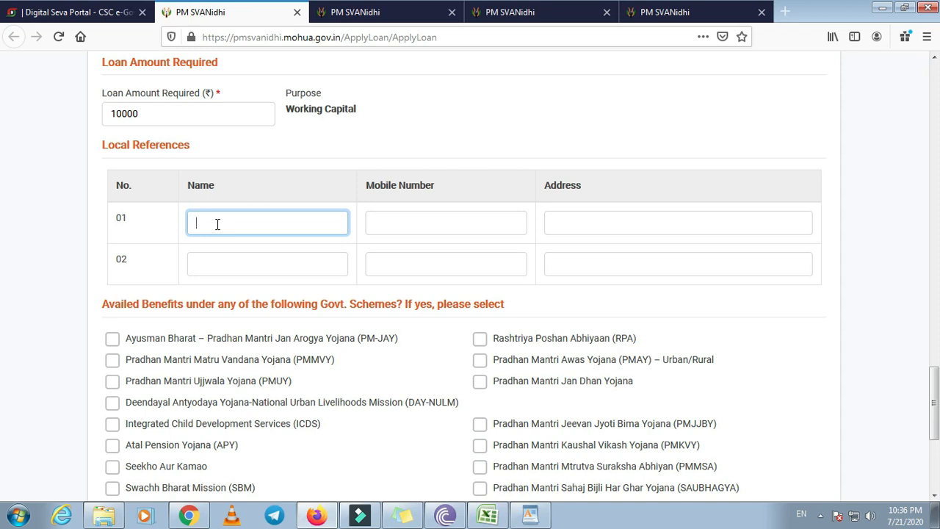
click(482, 215)
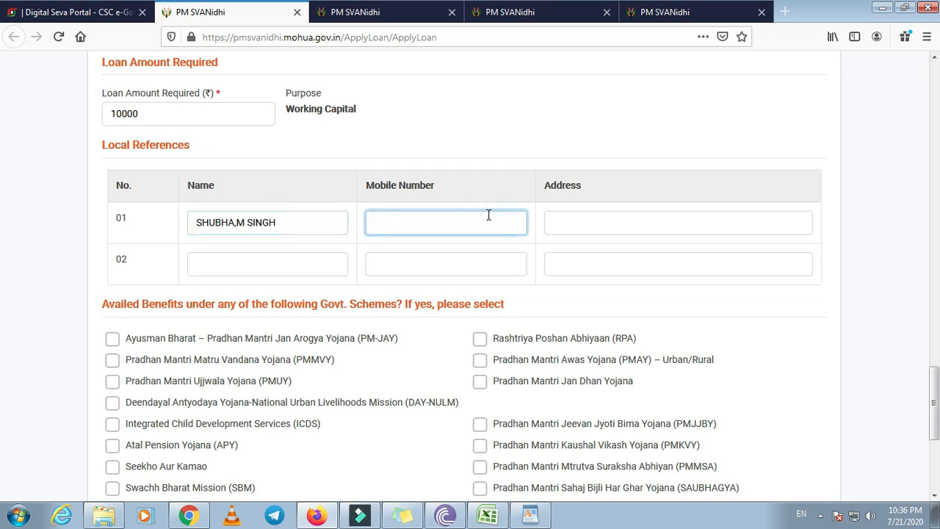
click(596, 228)
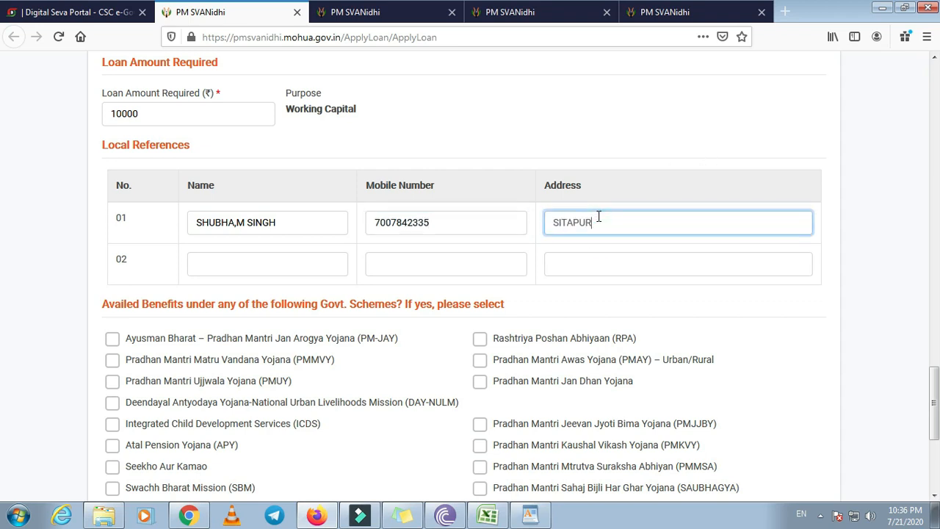
click(235, 221)
scroll(279, 270, down, 1)
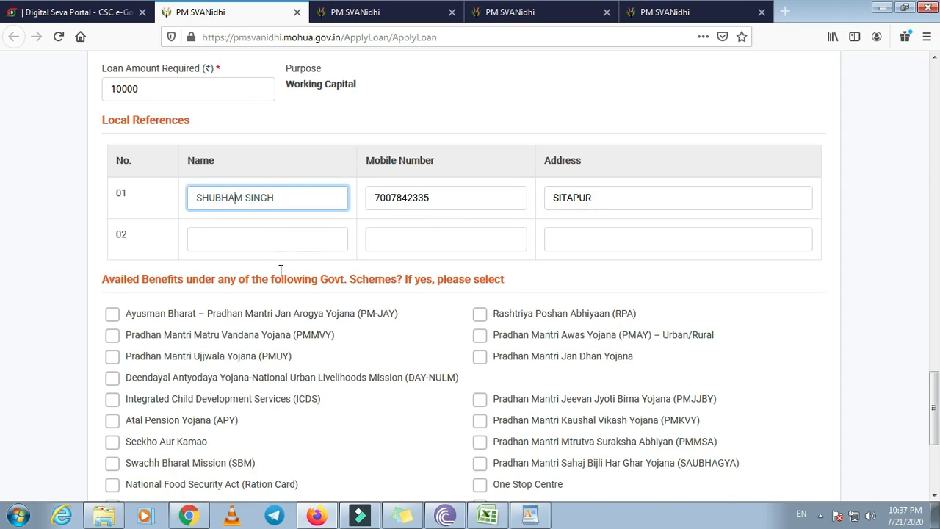
Tick only Pradhan Mantri Kaushal Vikash Yojana (PMKVY), leaving Other Schemes Details blank
scroll(281, 271, down, 5)
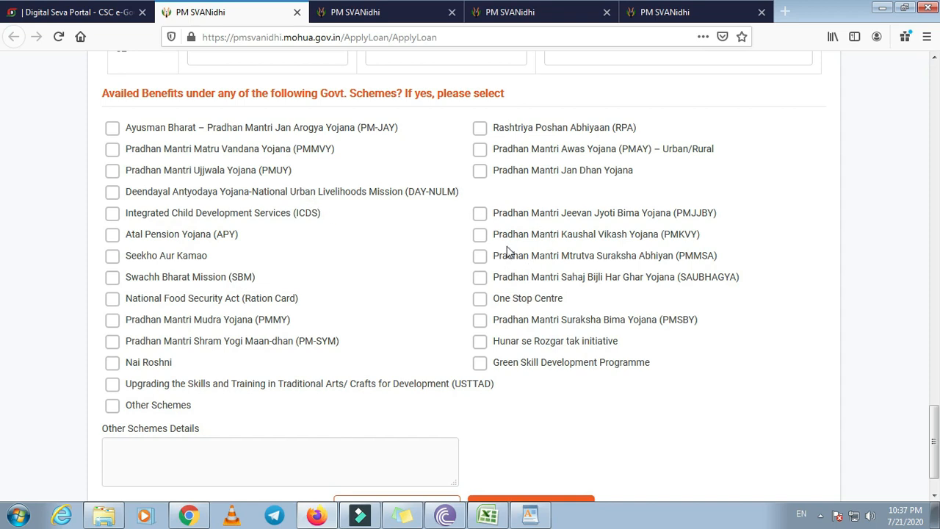
click(479, 235)
scroll(330, 332, down, 2)
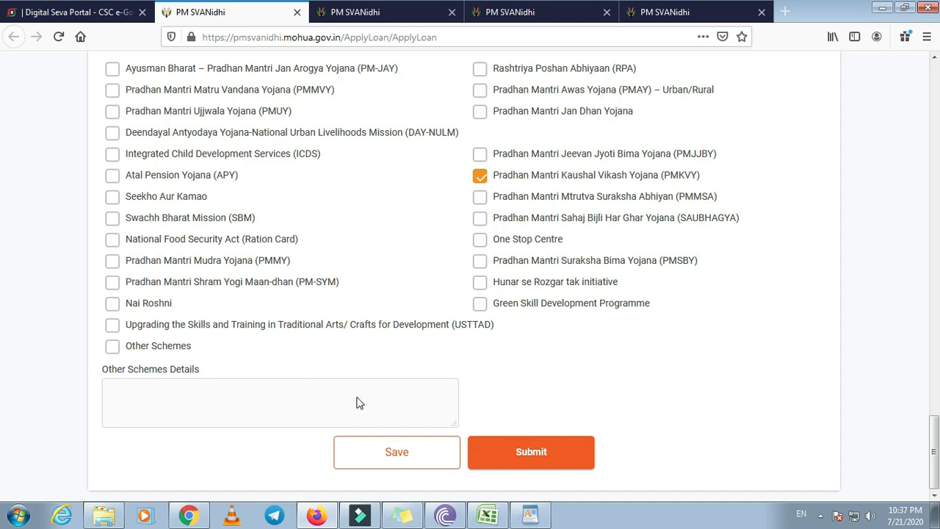
scroll(290, 358, up, 10)
scroll(294, 357, up, 10)
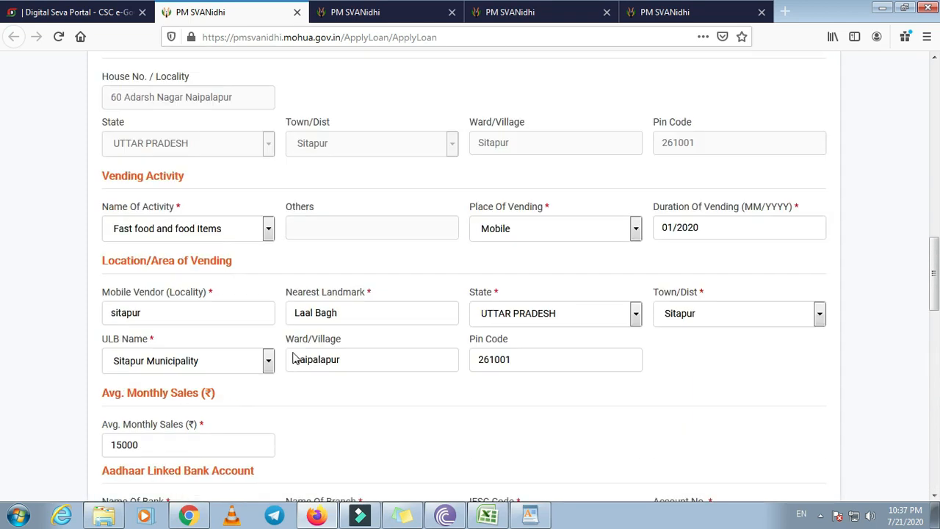
scroll(298, 364, down, 15)
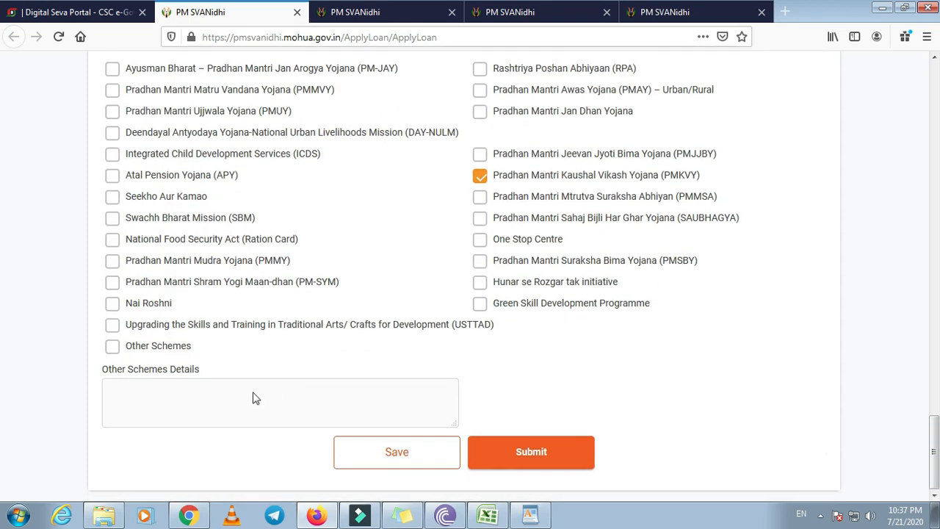
Submit the form, check the uploaded applicant photo, then submit the Upload Documents step
click(538, 453)
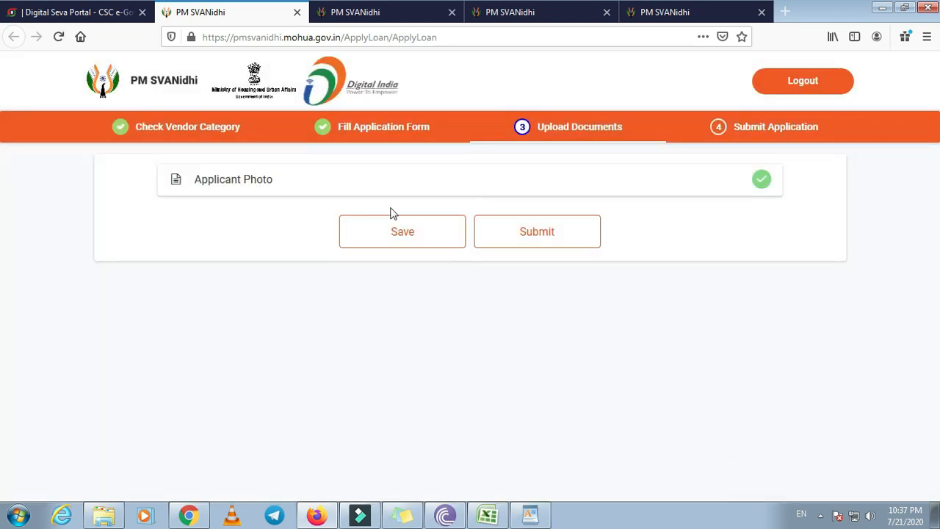
click(762, 181)
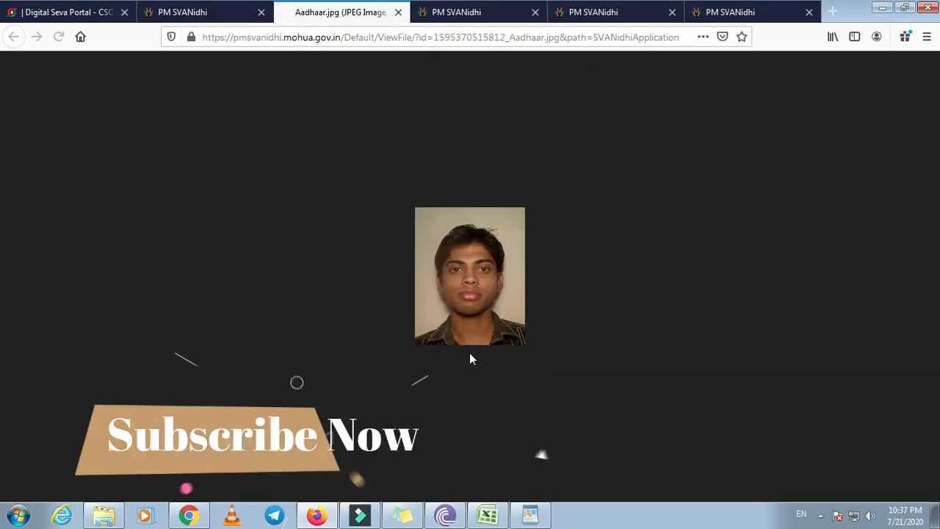
click(399, 12)
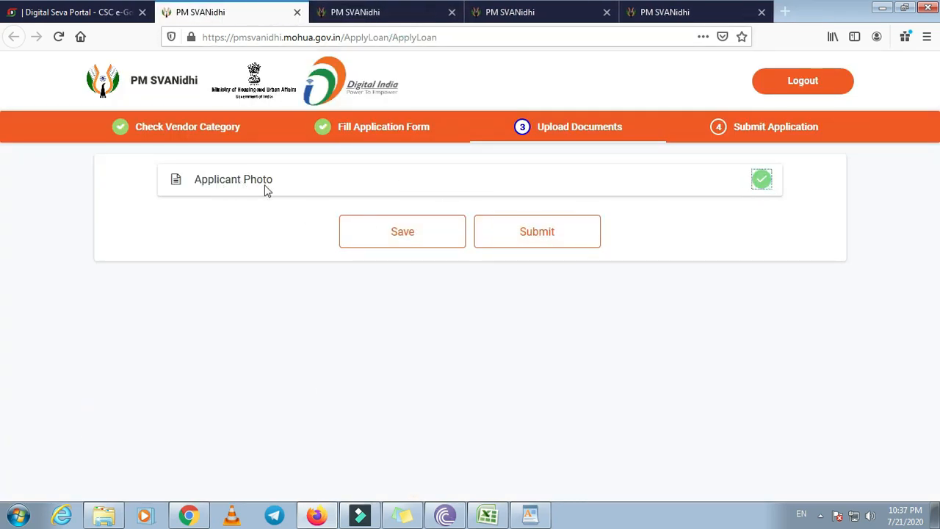
click(537, 233)
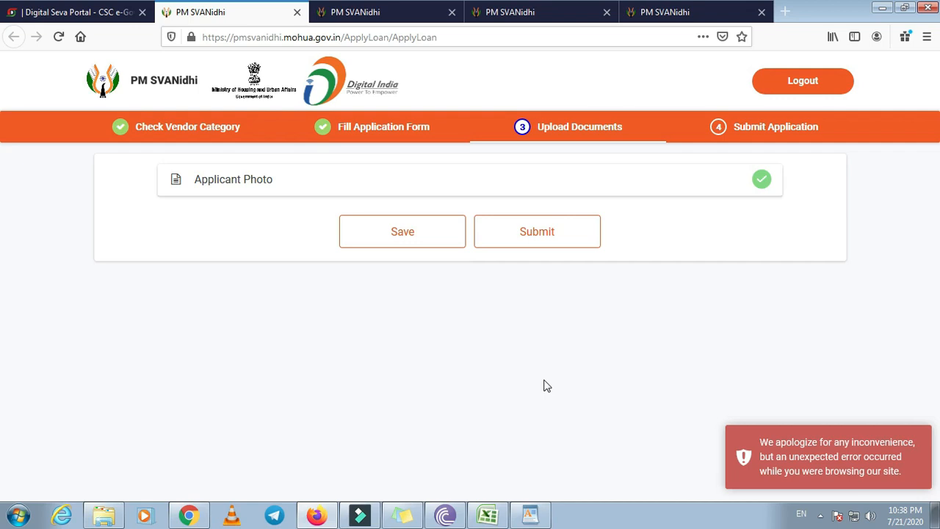
click(502, 237)
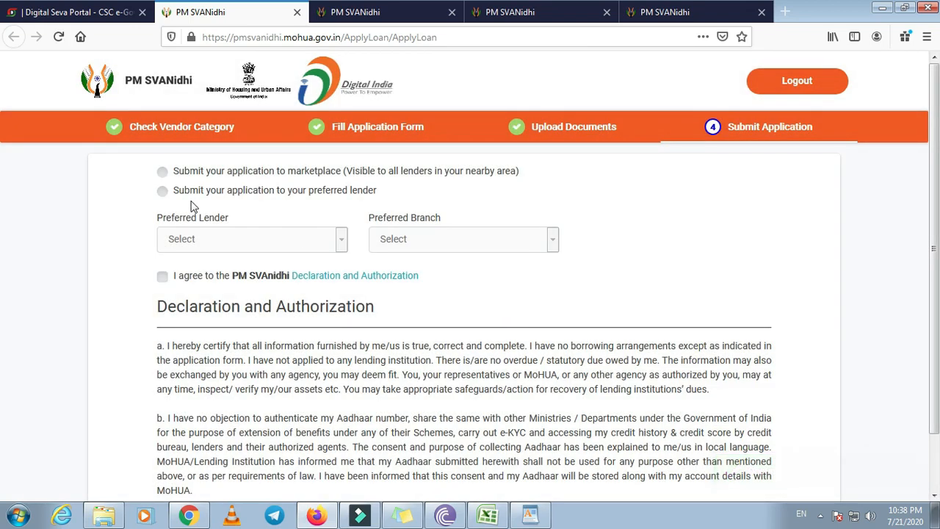
Try the preferred-lender option and pick HDFC Bank from the lender list
click(287, 171)
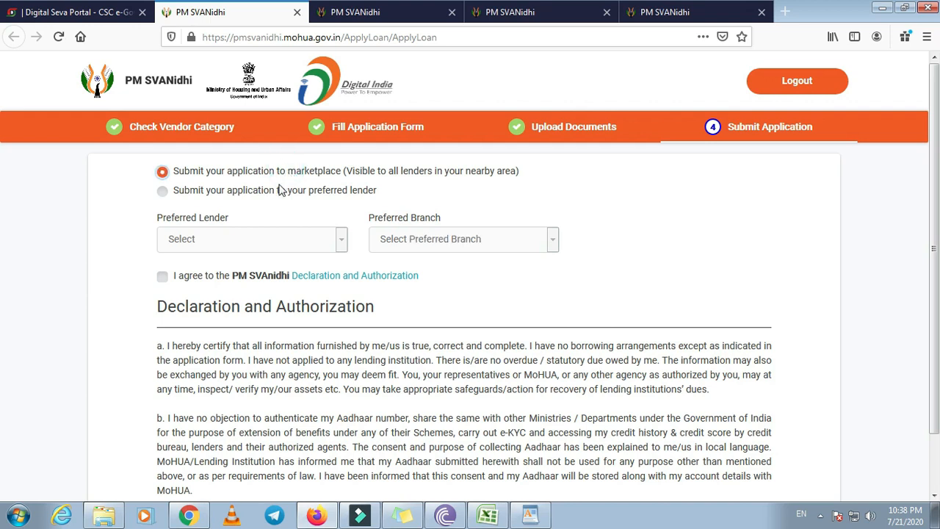
click(268, 192)
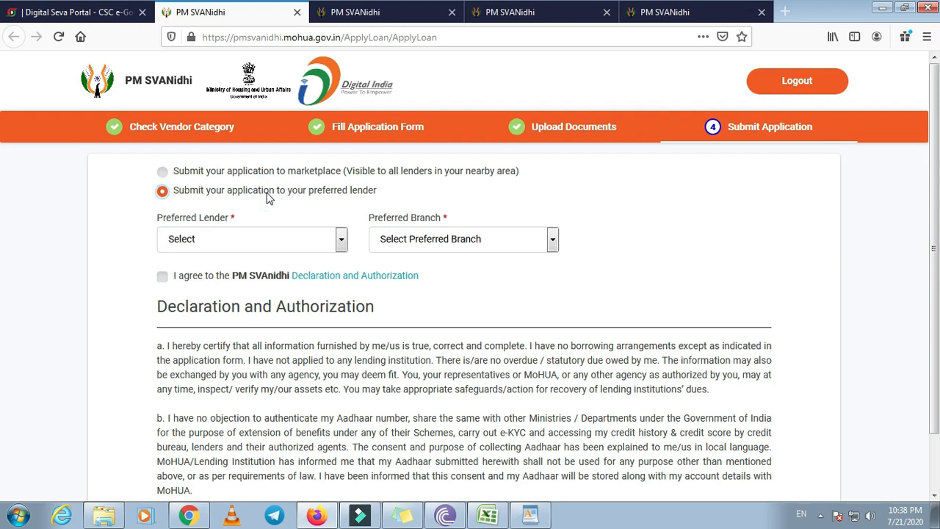
click(274, 240)
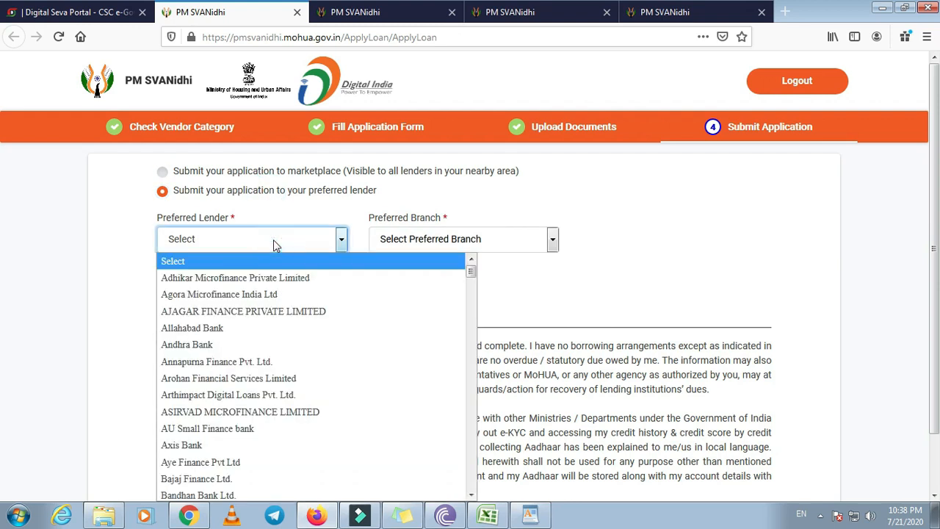
scroll(290, 301, down, 20)
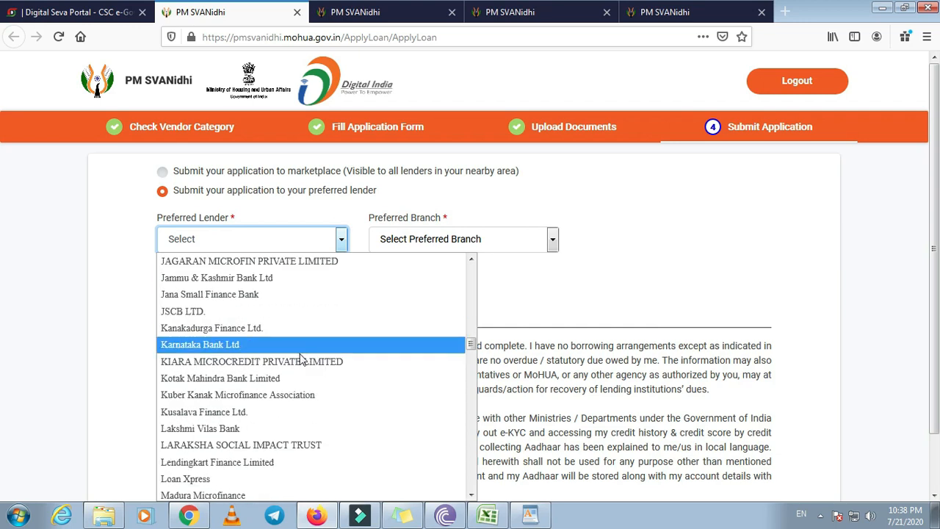
scroll(301, 346, up, 12)
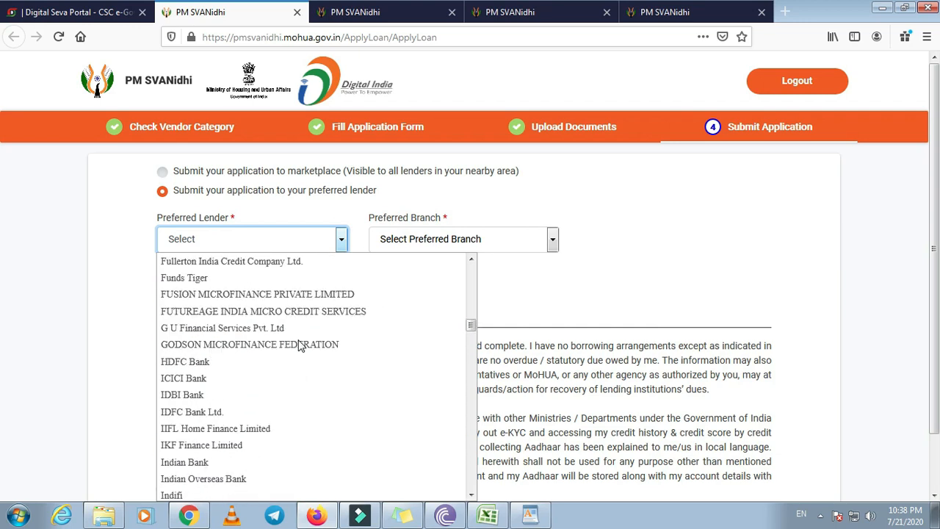
key(s)
key(s)
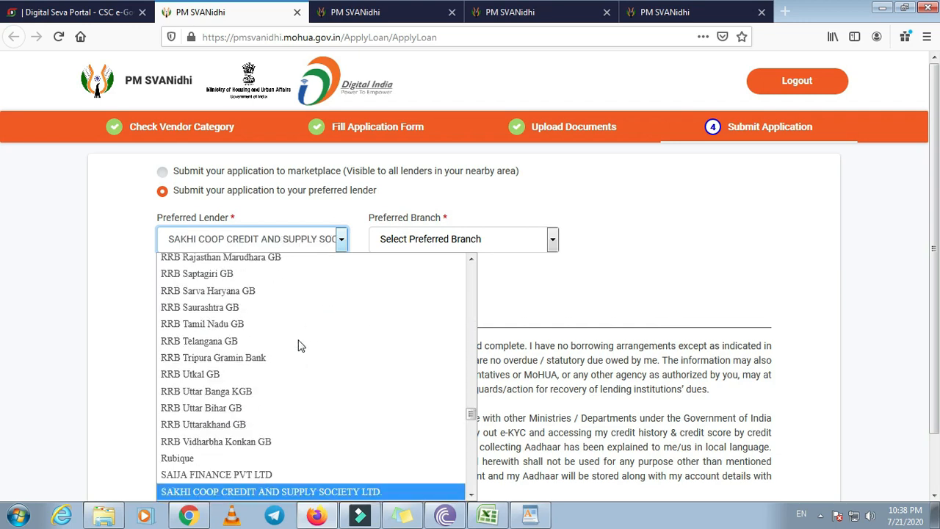
scroll(301, 346, down, 6)
scroll(296, 386, up, 2)
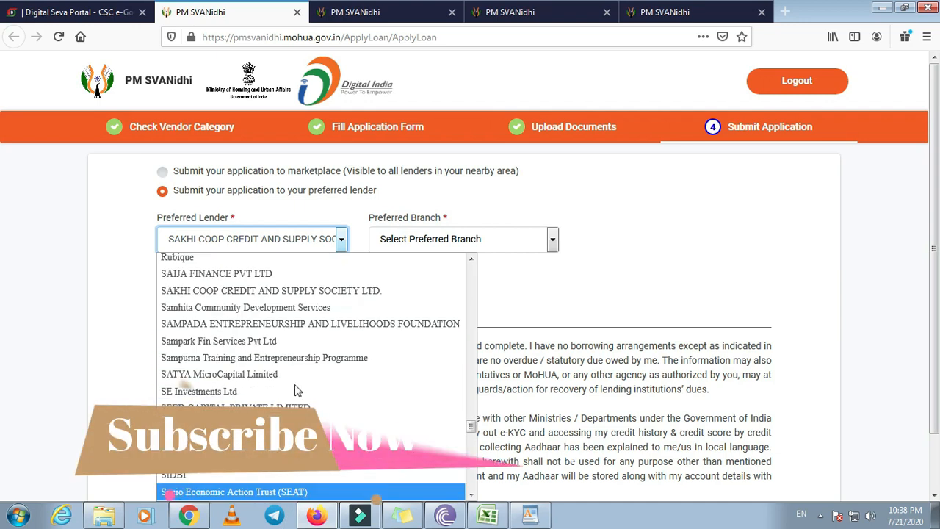
scroll(295, 389, up, 12)
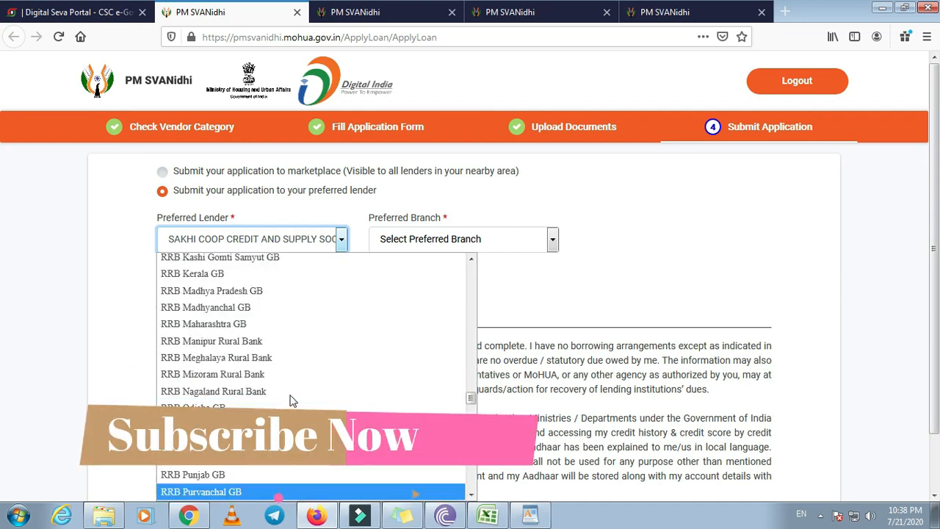
scroll(292, 397, up, 10)
click(230, 288)
Leave the HDFC branch unset and choose 'Submit your application to marketplace' instead
click(496, 239)
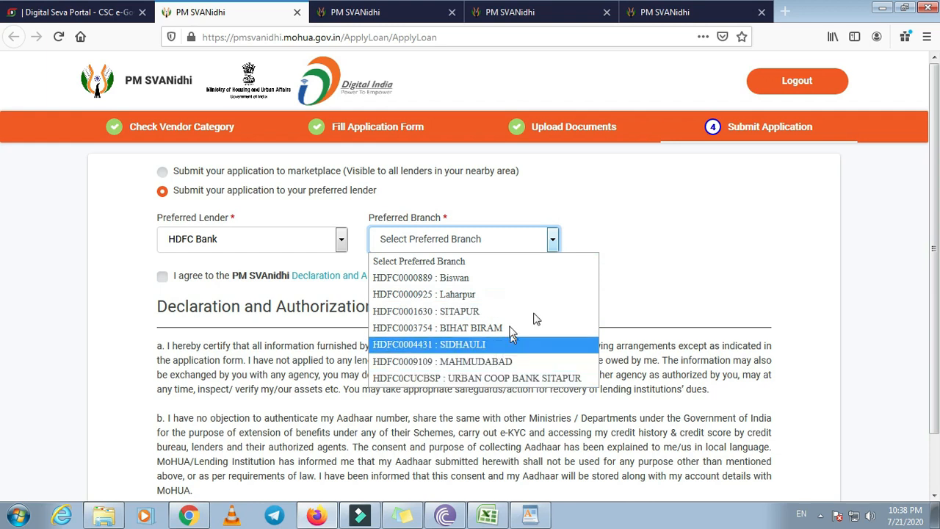
click(702, 252)
click(232, 172)
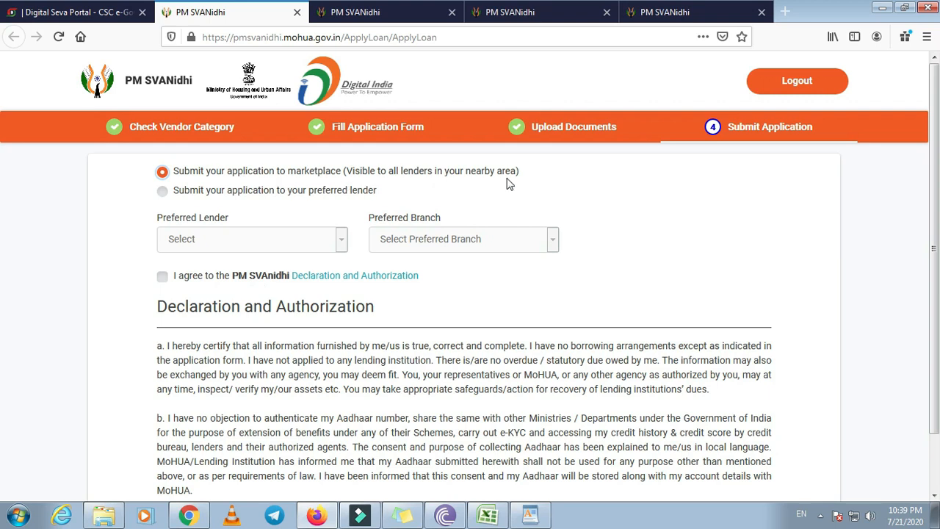
Agree to the declaration, save, and submit the loan application
click(163, 276)
scroll(294, 308, down, 1)
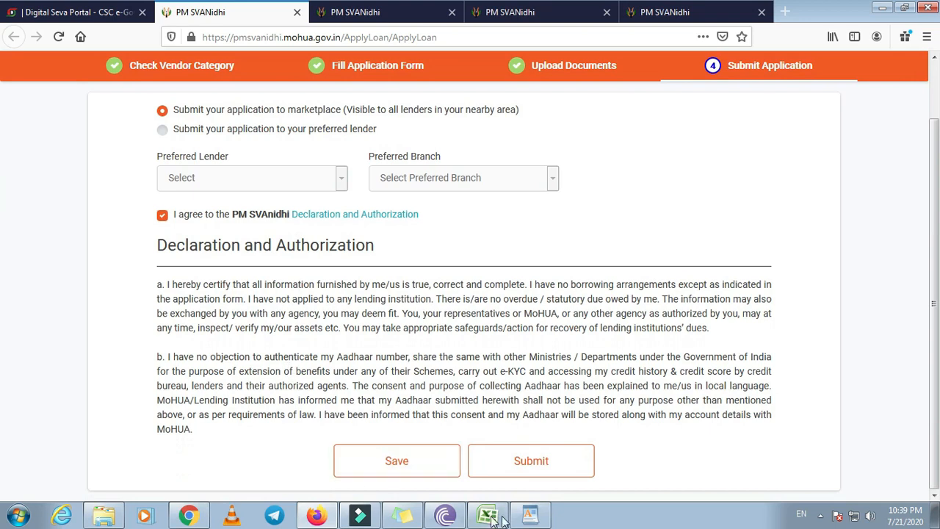
click(394, 472)
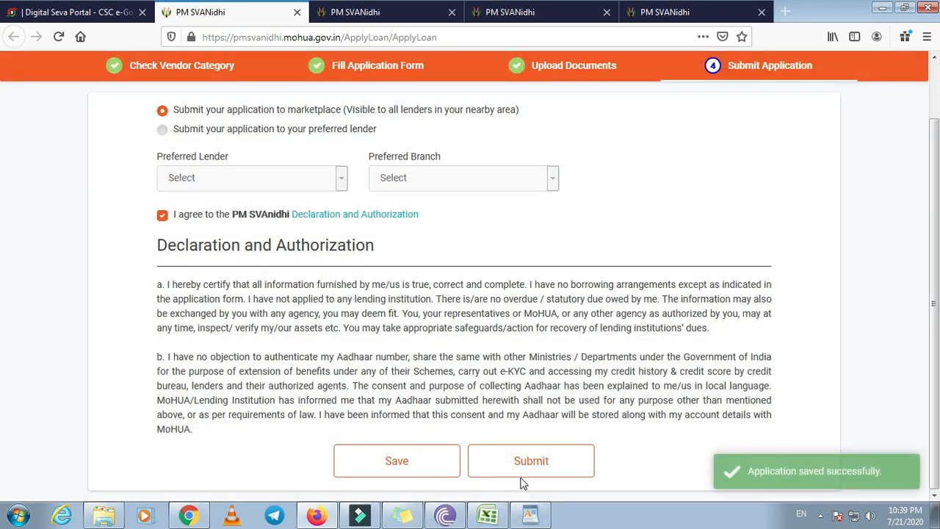
click(528, 460)
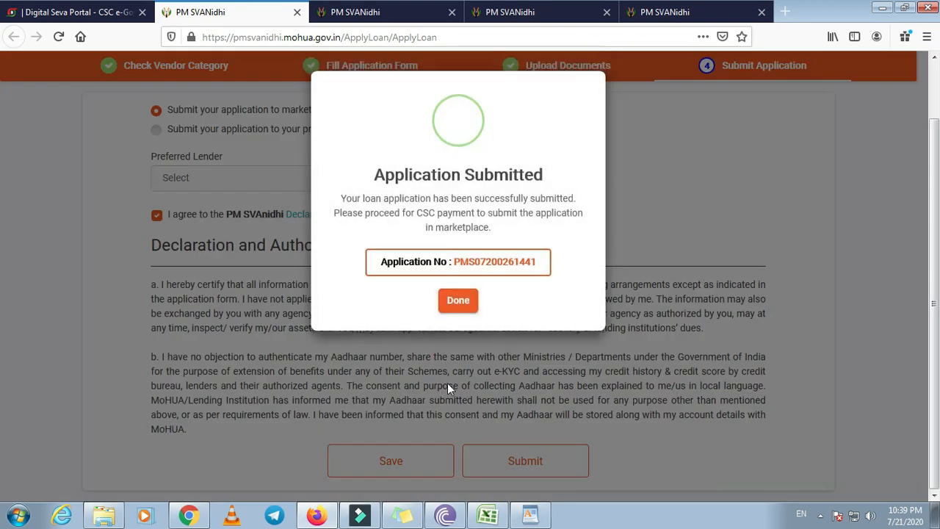
Copy the new application number and confirm with Done to reach the status page
drag(453, 261, 547, 263)
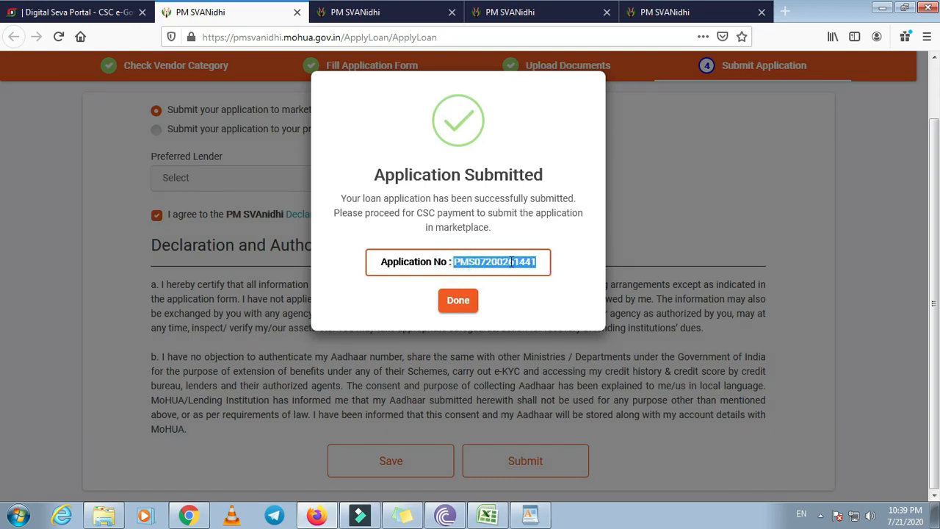
right_click(511, 263)
click(543, 274)
click(464, 305)
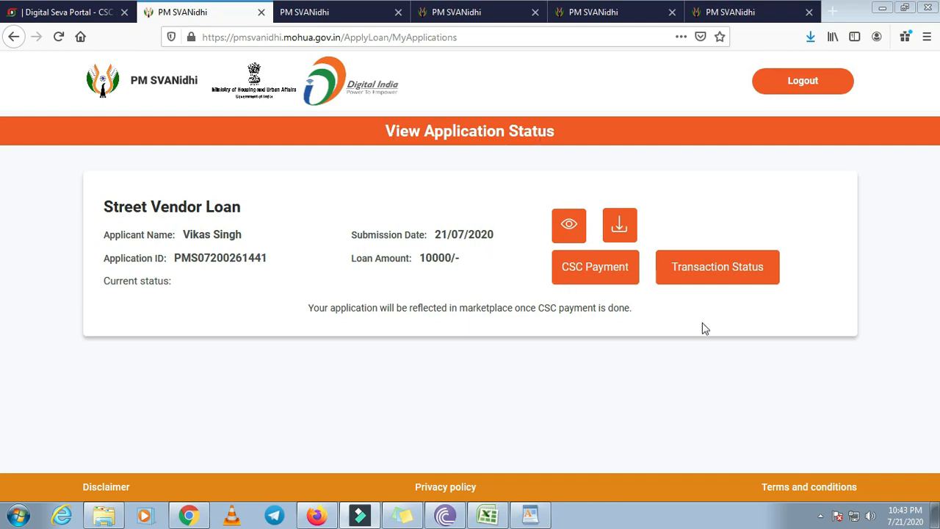
Open the CSC wallet Pay Page for the ₹20.5 fee without paying, then return to the Digital Seva dashboard
click(588, 279)
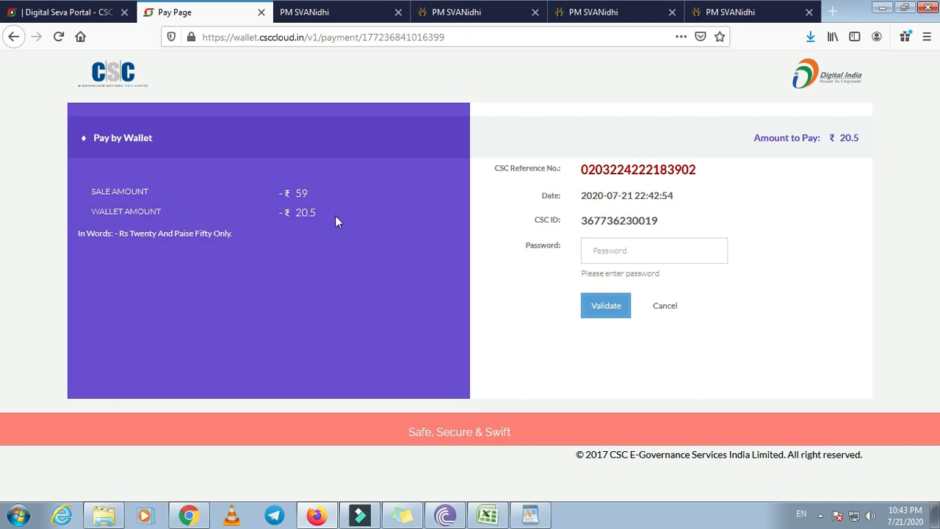
click(651, 250)
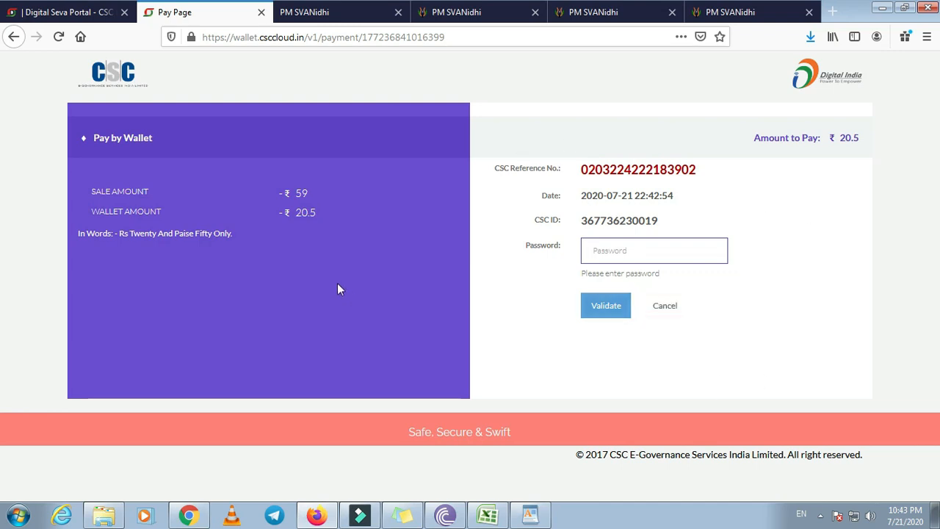
click(79, 12)
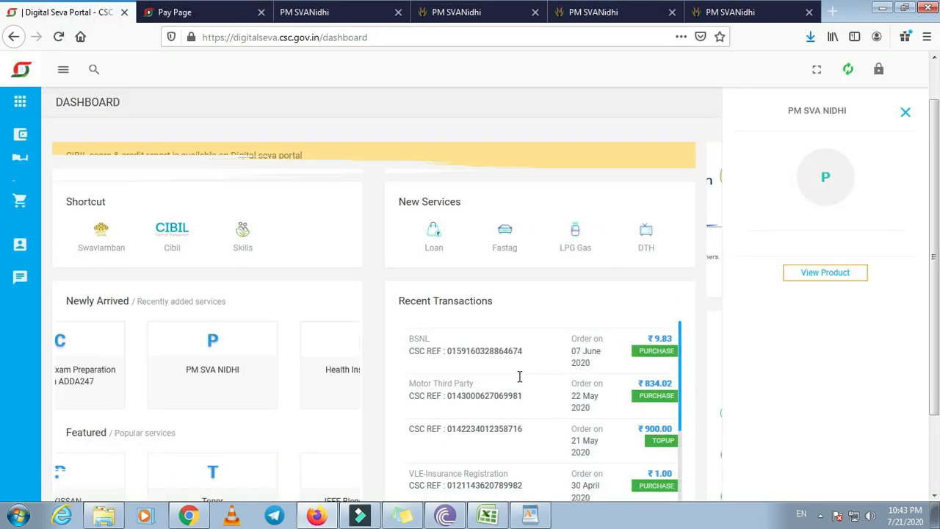
scroll(519, 376, up, 1)
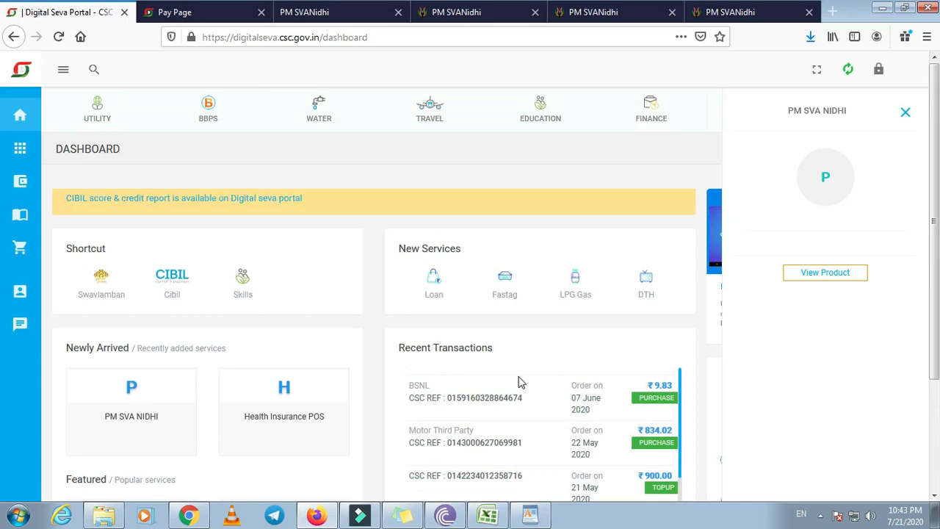